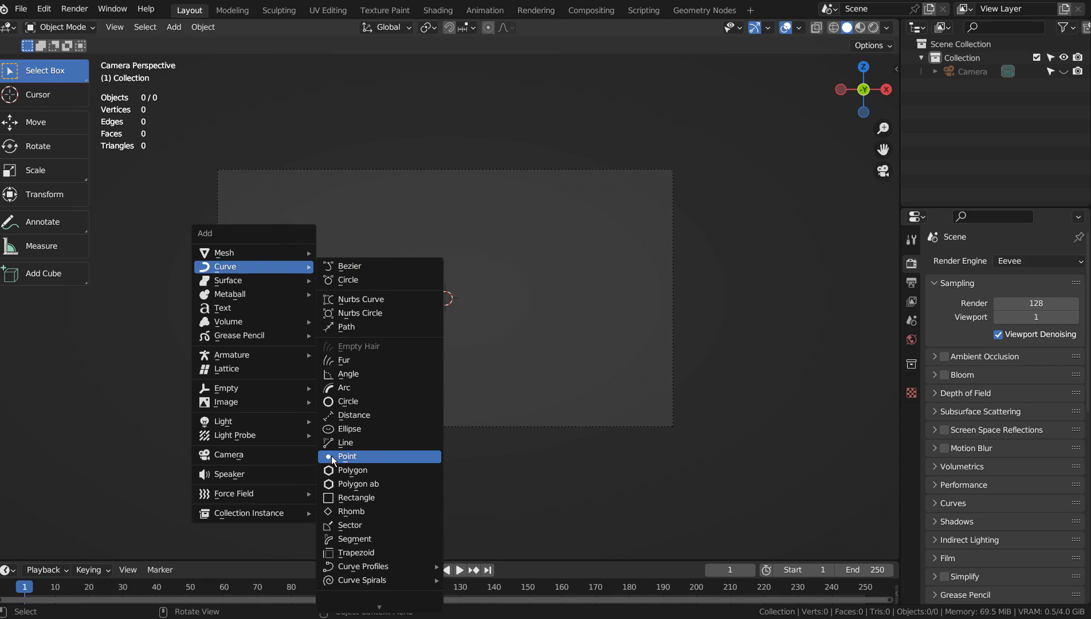
Step: Add a Point curve at the world origin and make it a 3D curve
click(367, 455)
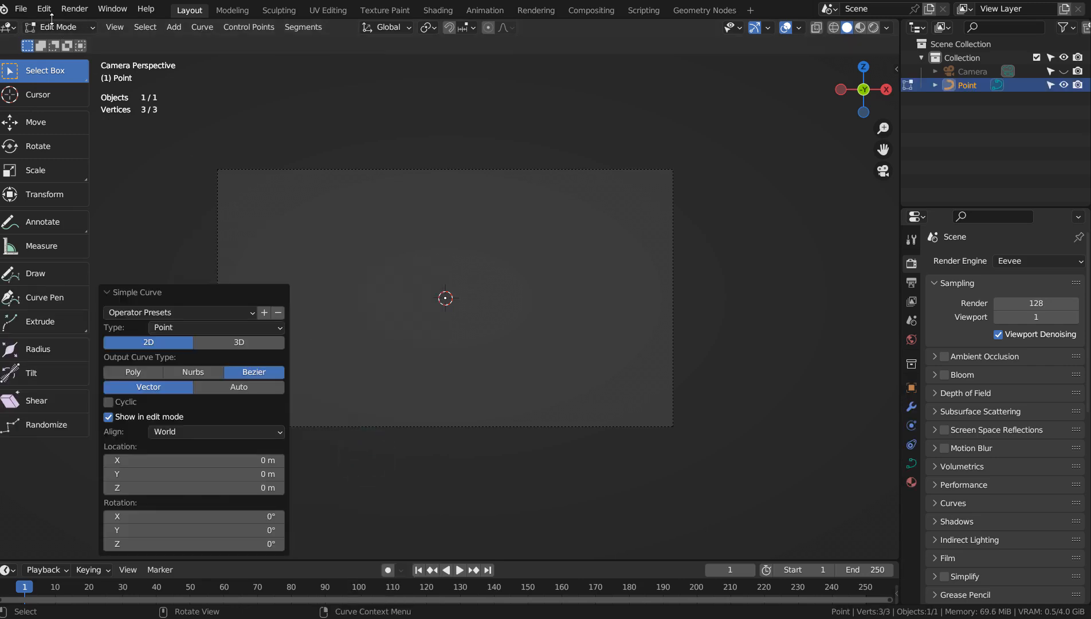
click(271, 345)
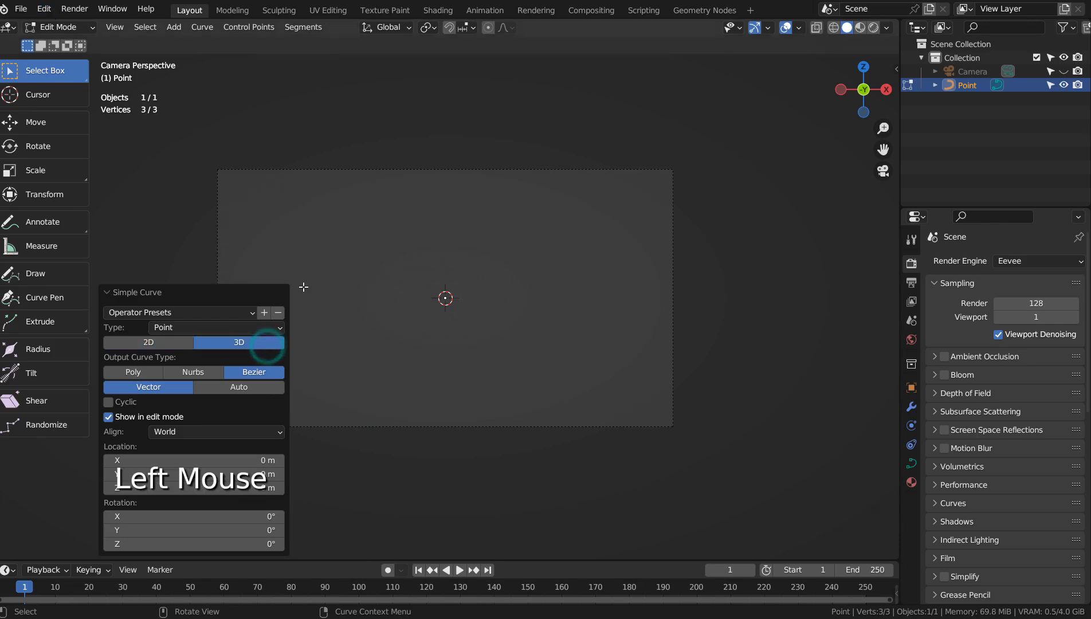
Step: Search the add-ons preferences for "extra" to check whether the Add Curve: Extra Objects add-on is enabled
click(45, 9)
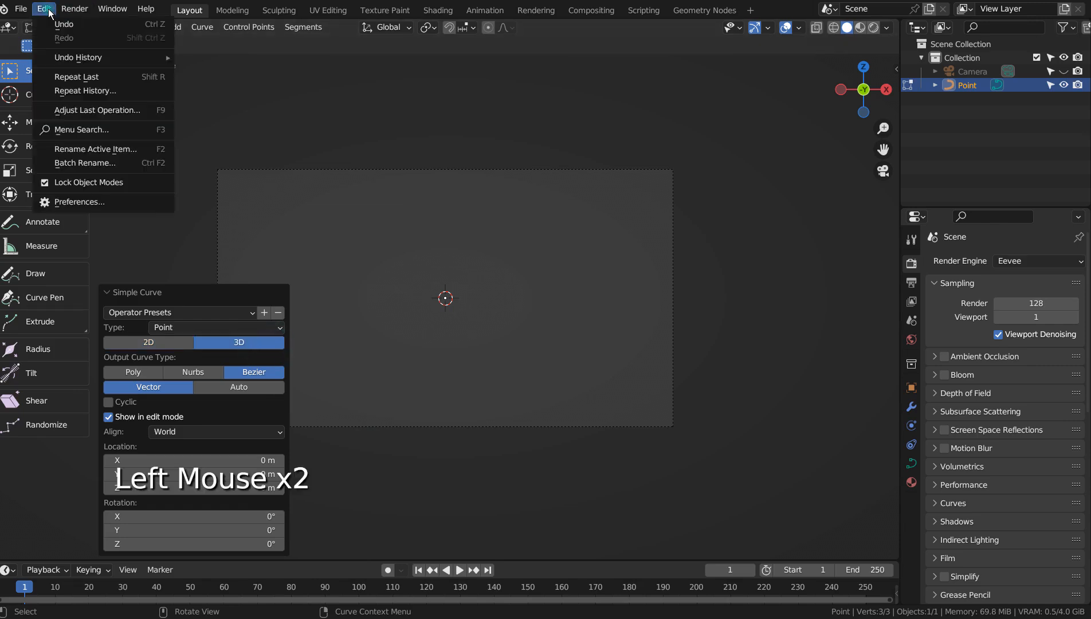
click(101, 202)
click(46, 144)
click(392, 47)
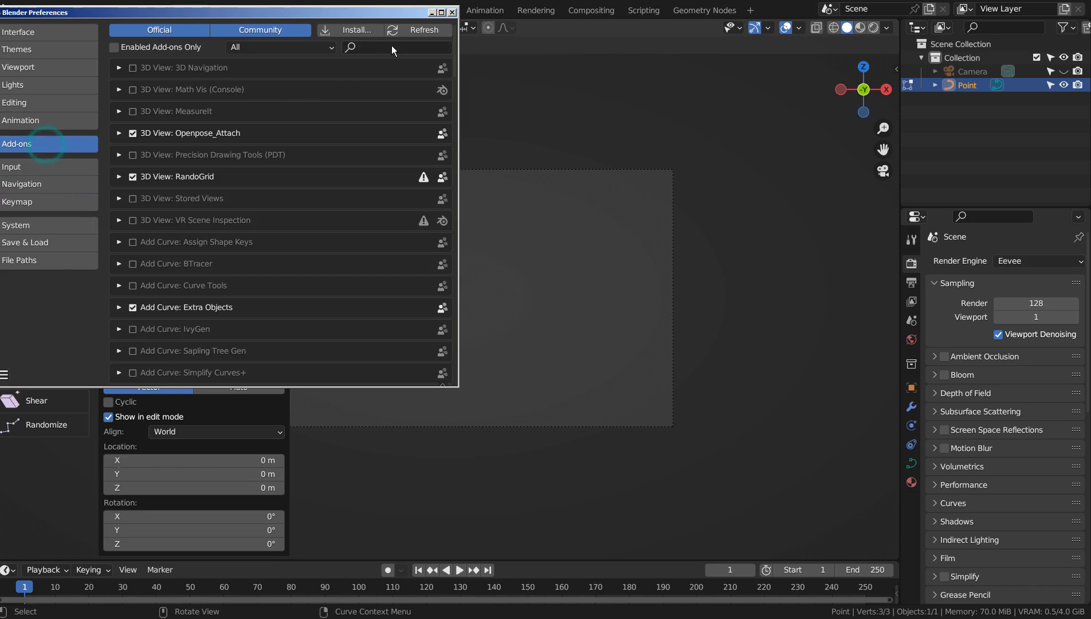
text(extra)
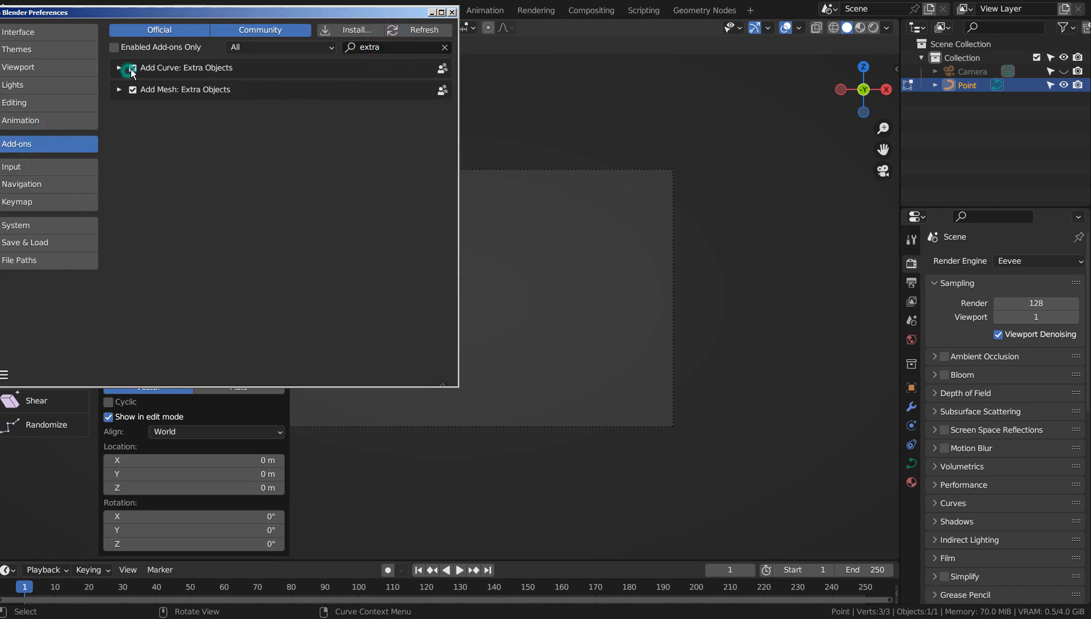
click(452, 13)
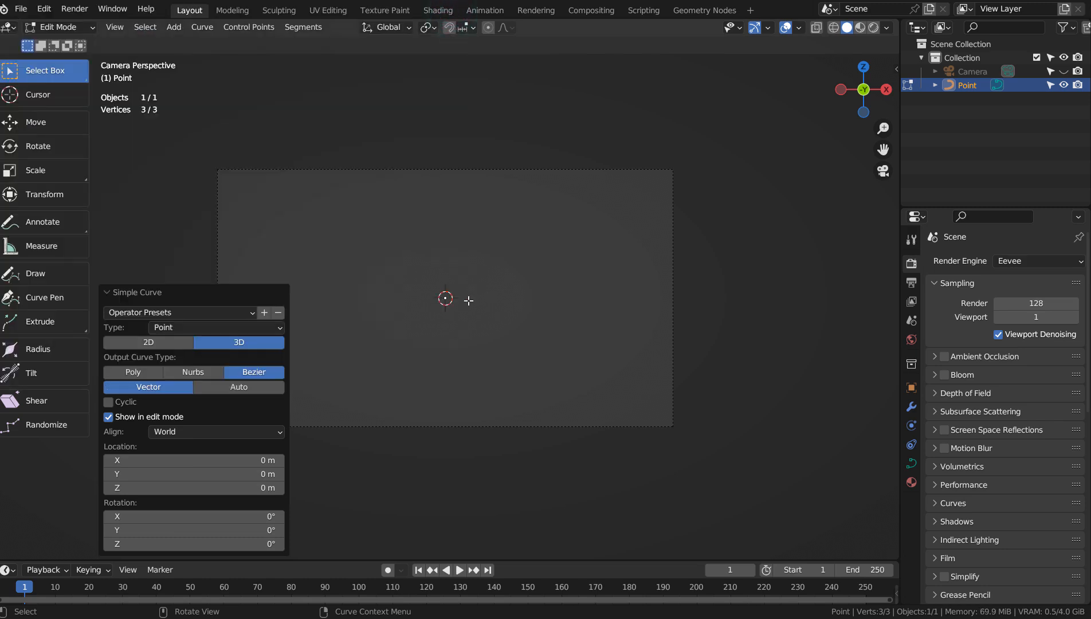
Step: Extrude the curve point seven times alternately up and down in the +X direction to form a zigzag line
key(e)
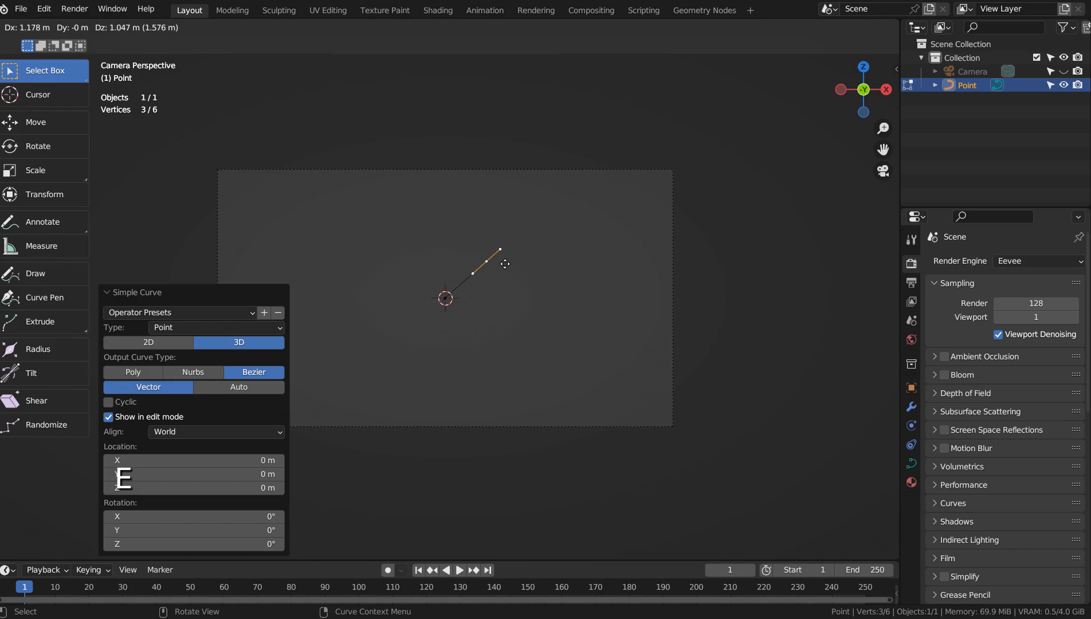
click(504, 263)
key(e)
click(550, 340)
key(e)
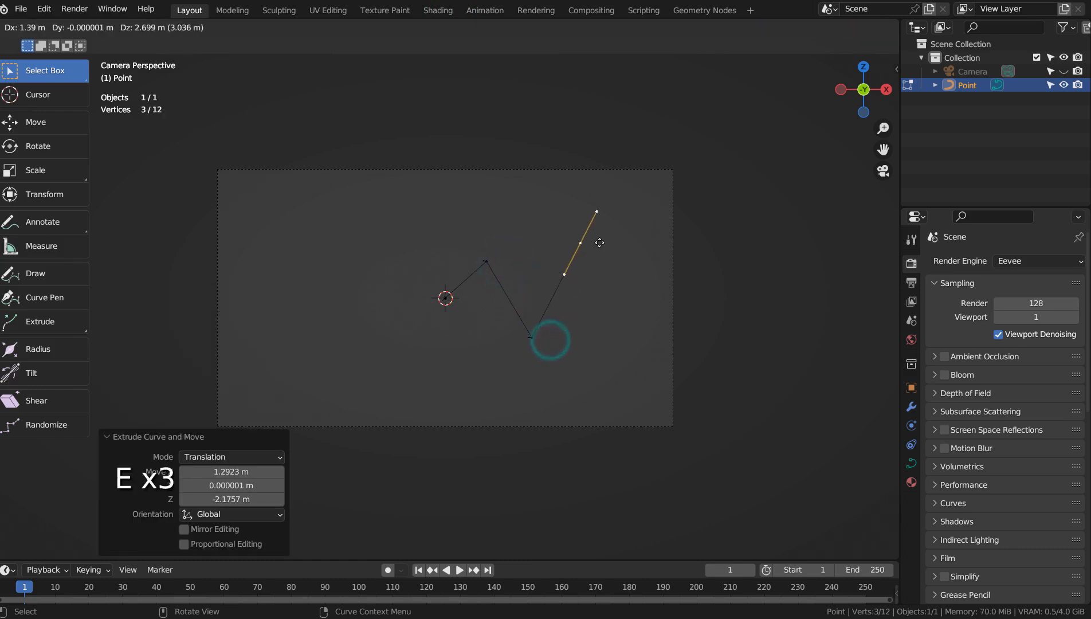
click(606, 227)
key(e)
click(685, 370)
key(e)
click(773, 210)
key(e)
click(808, 292)
key(e)
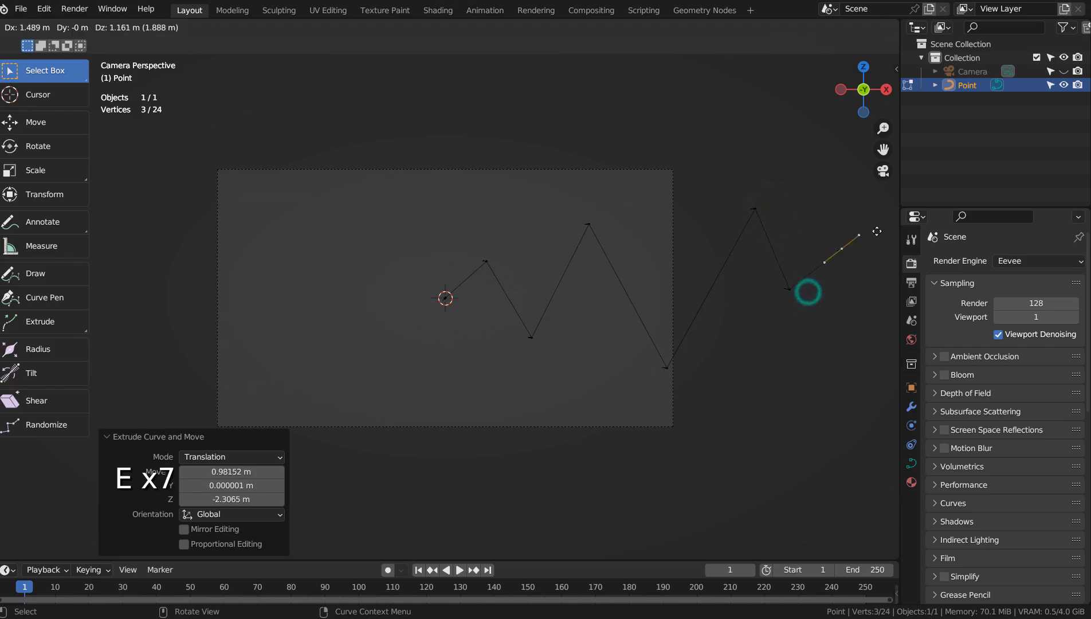
click(876, 229)
Step: Set the handle type of all the zigzag's control points to Automatic
key(a)
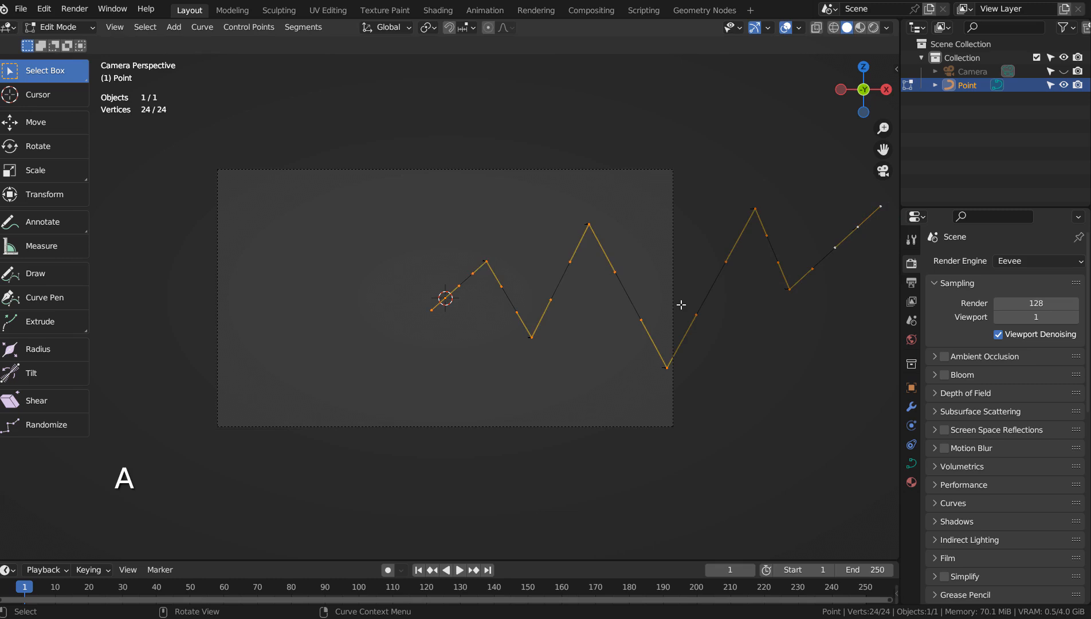
key(v)
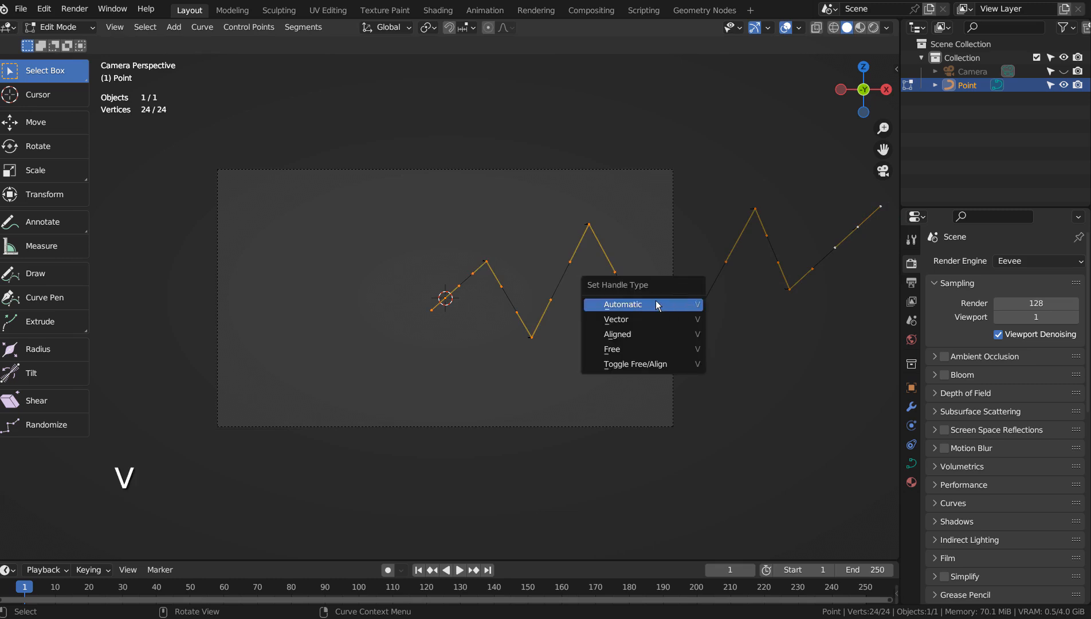
click(622, 304)
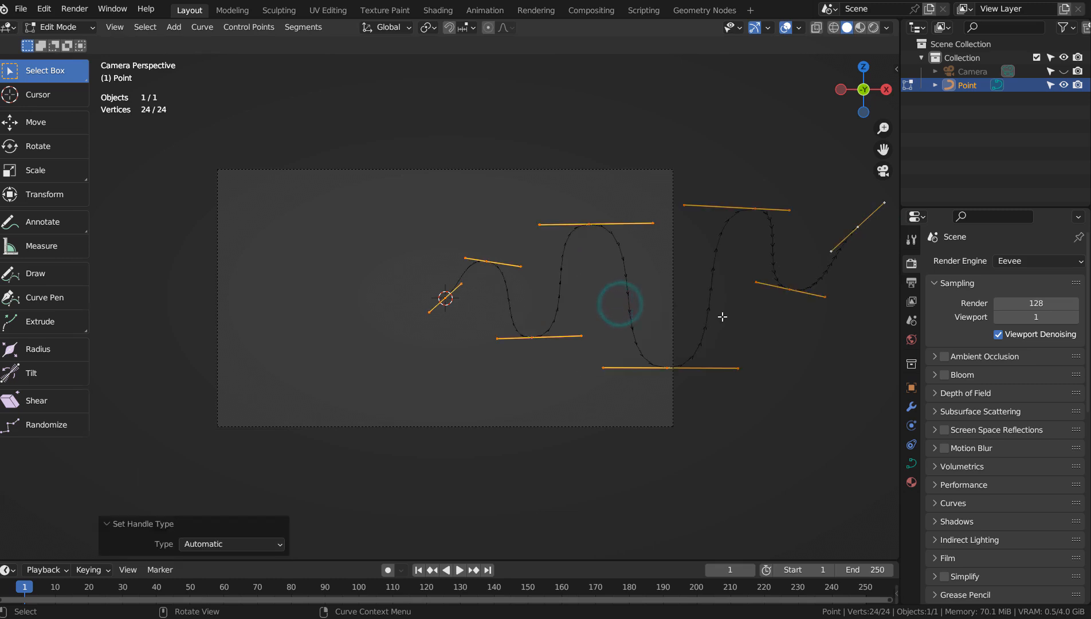
Step: Leave edit mode and move the wavy curve about -6.07 m in X and -0.67 m in Z to fit the camera frame
key(Tab)
key(g)
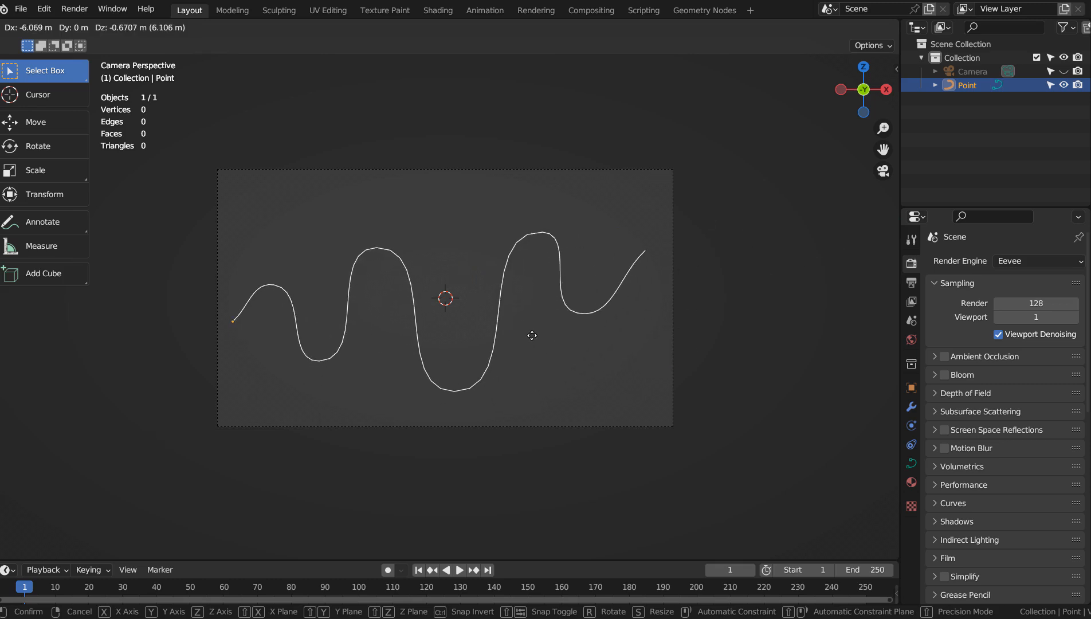
click(532, 335)
Step: Add a Monkey mesh at the origin and rotate it -90° about Z, returning to the front view
key(shift+a)
mouse_move(568, 227)
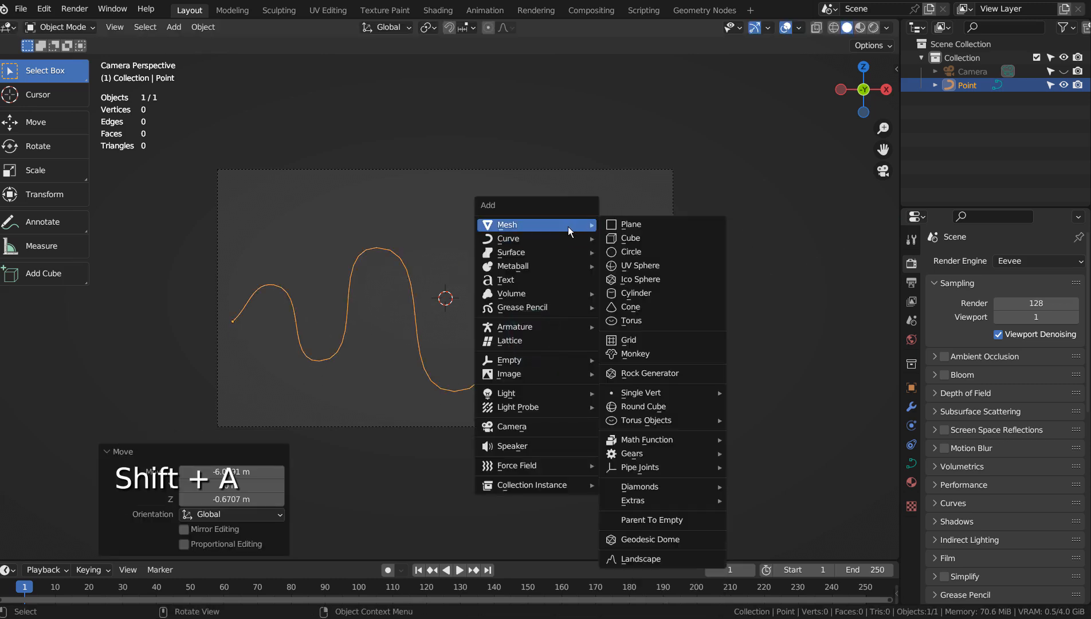
click(641, 353)
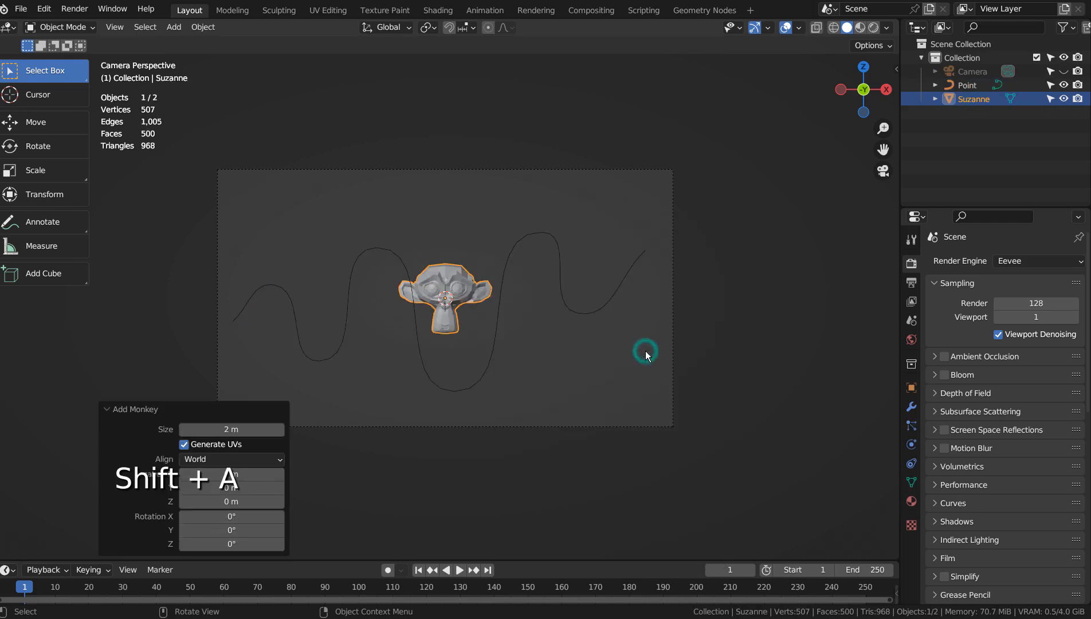
key(KP_7)
key(r)
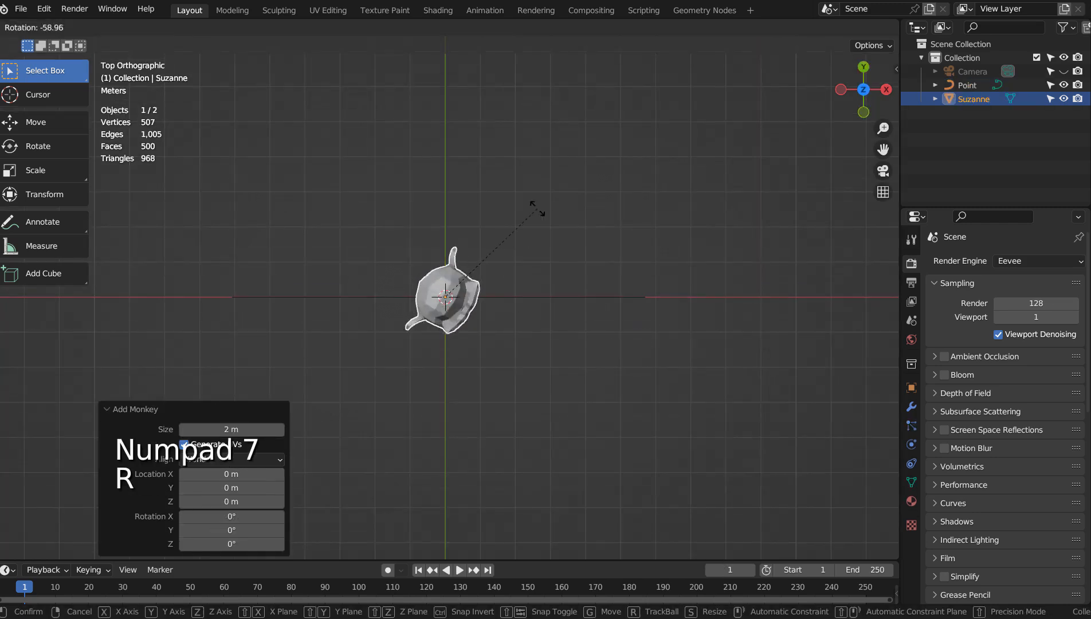
ctrl+click(467, 215)
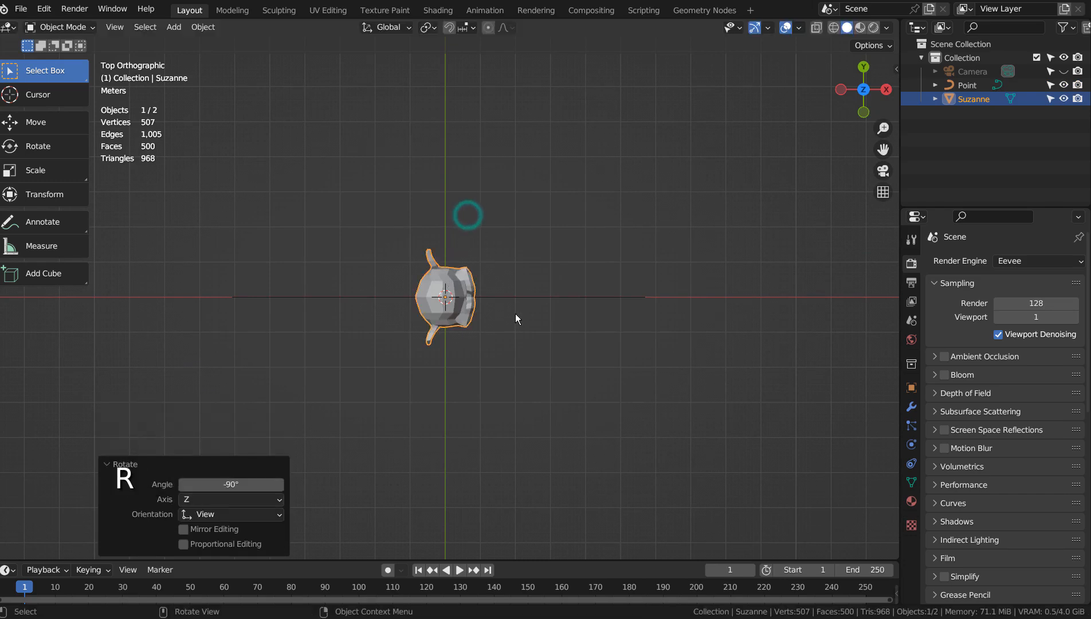
key(KP_1)
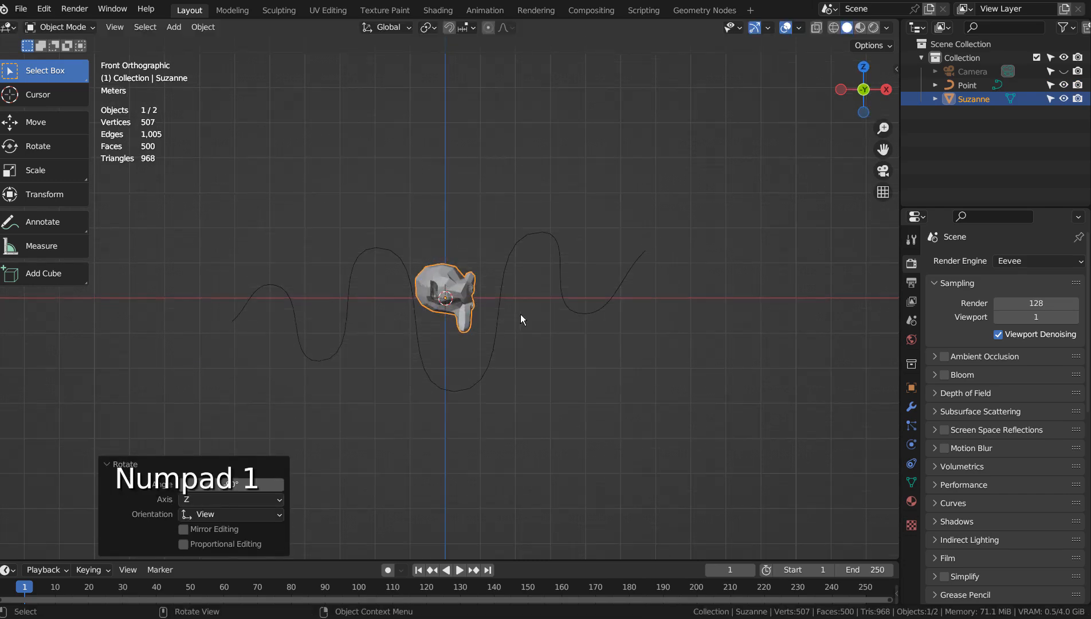
Step: Try to scale the monkey head along the global X axis in object mode, and undo it
key(s)
key(x)
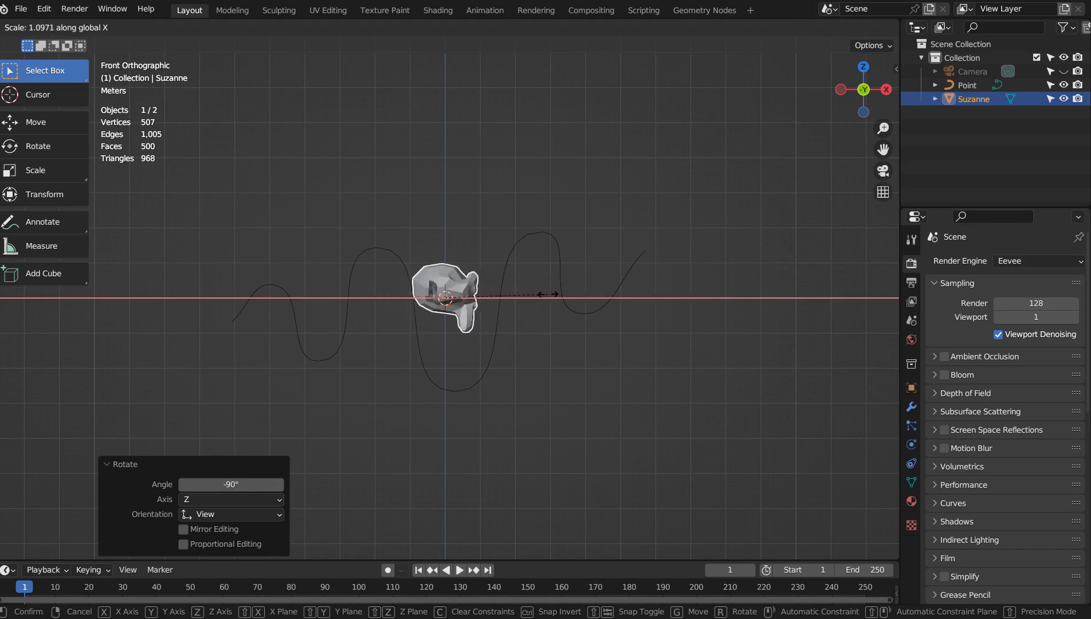
click(522, 292)
key(ctrl+z)
Step: Enter edit mode on the monkey head and select a single vertex just below its mouth
key(Tab)
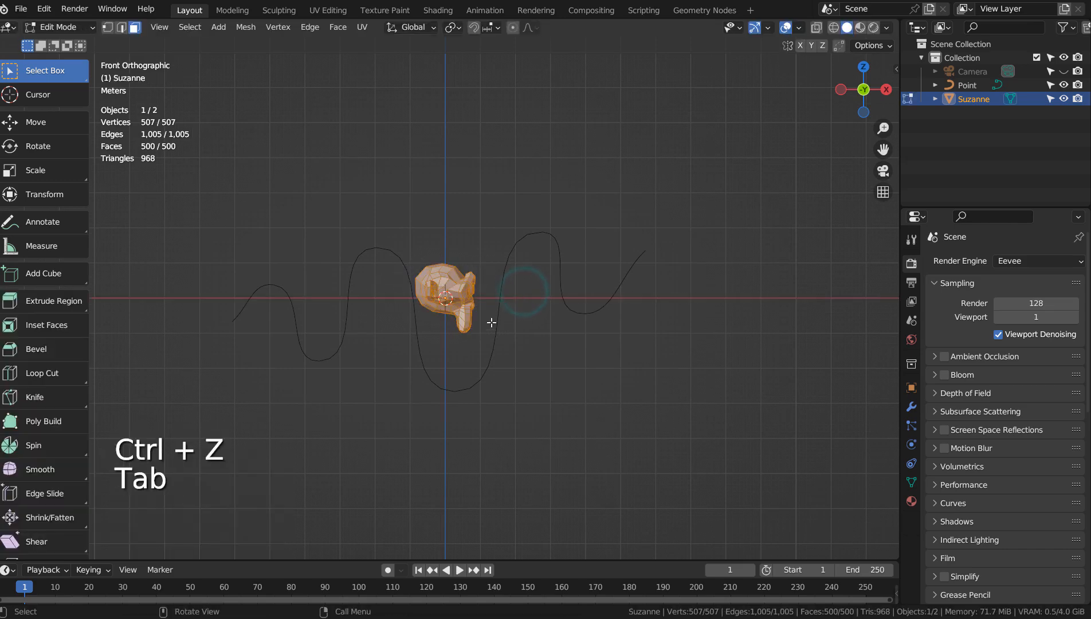
middle_drag(544, 342, 448, 342)
key(1)
scroll(495, 341, up, 5)
shift+middle_drag(612, 452, 494, 370)
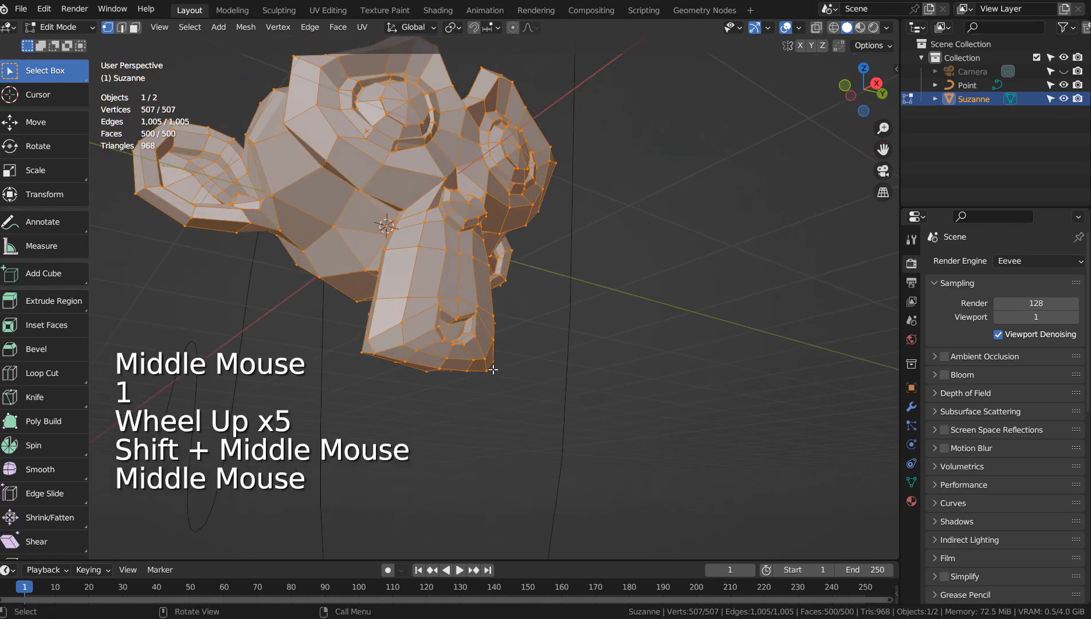
click(452, 345)
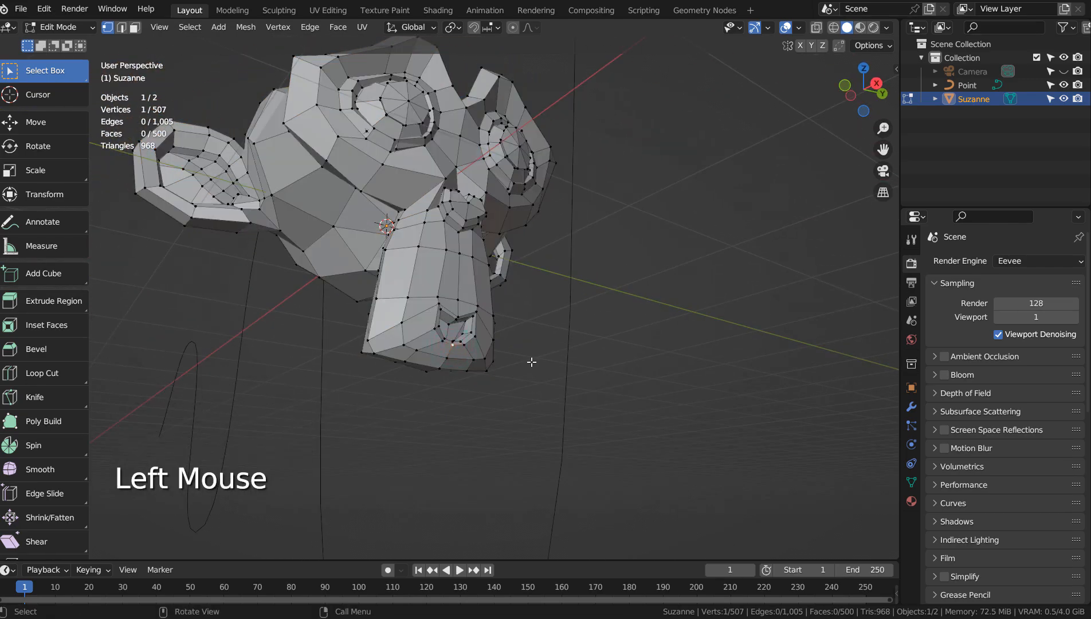
Step: Using wireframe shading and smooth proportional editing with a size of about 2.85 m, move the mouth vertex about 2.6 m along global X in front view
key(KP_1)
key(shift+z)
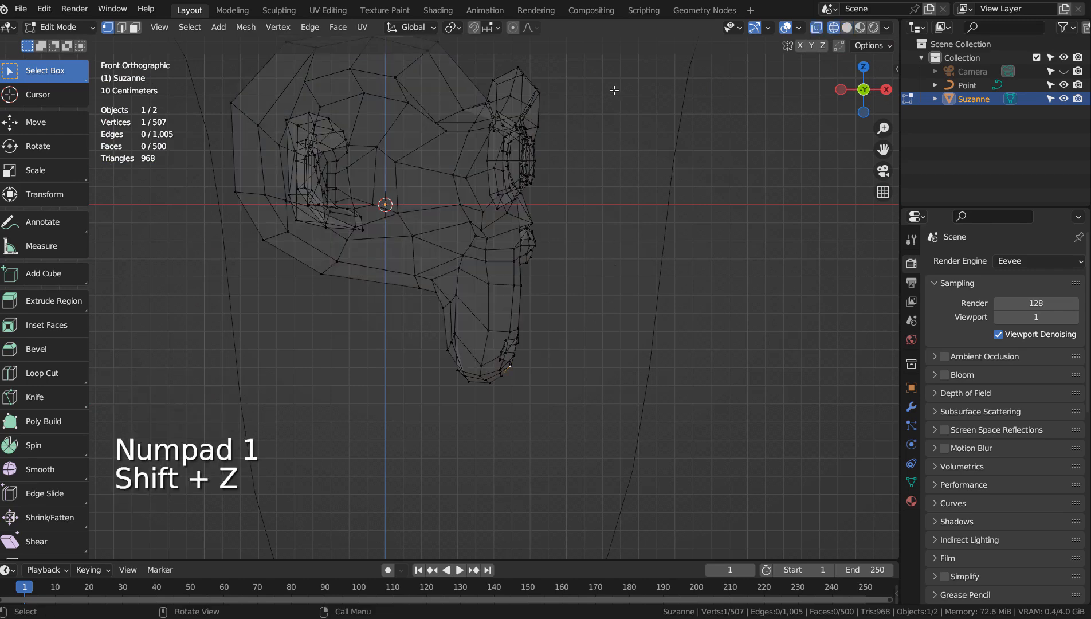
click(507, 26)
click(512, 27)
scroll(582, 246, down, 3)
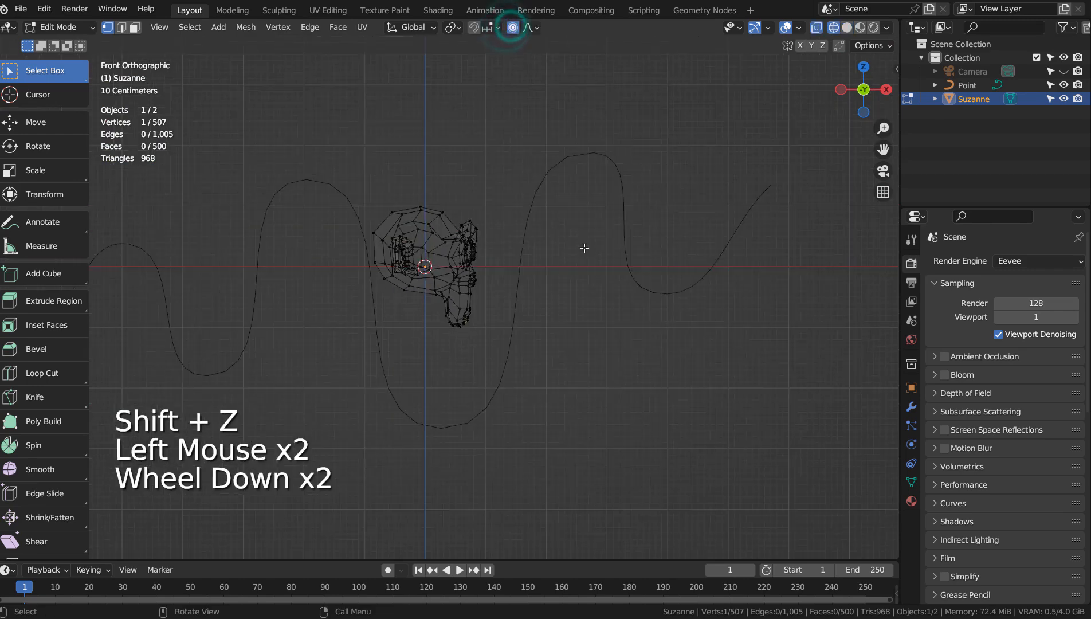
key(g)
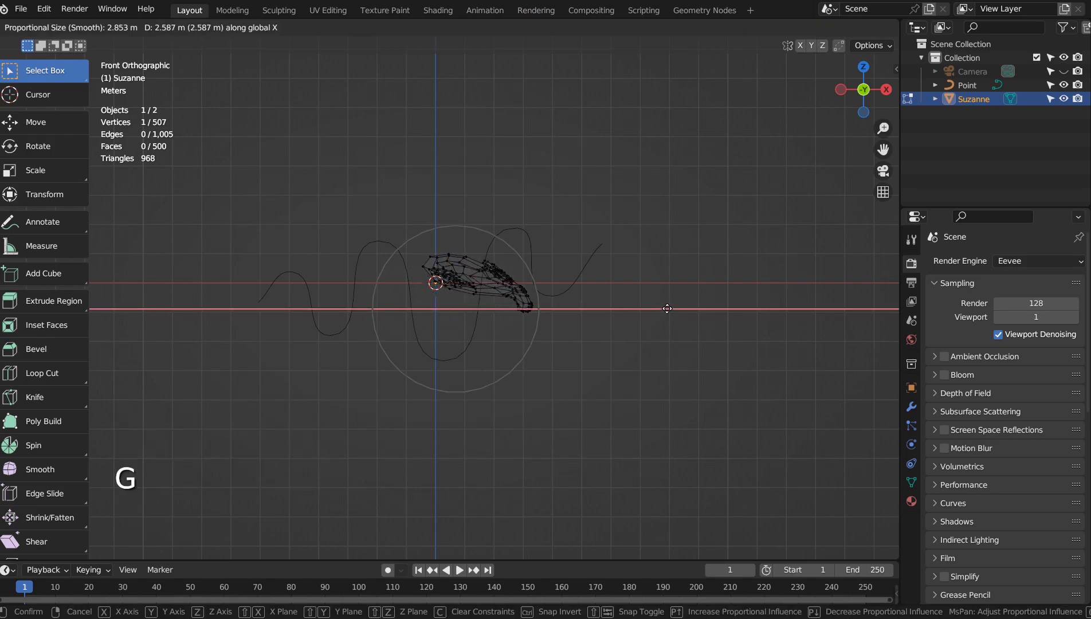
click(665, 308)
Step: Raise the stretched snout about 0.59 m in Z and rotate it about -14° with proportional editing
key(g)
click(669, 292)
key(r)
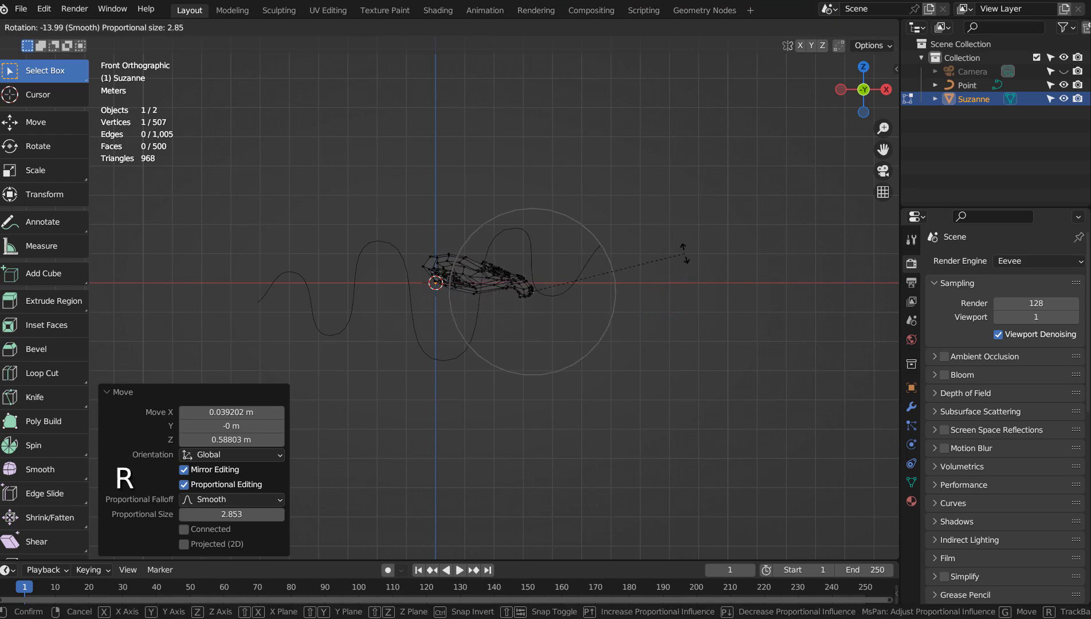
click(684, 252)
Step: Leave edit mode, move the head about 5.2 m in X and 1 m in Z onto the curve's far +X end, and adjust its rotation
key(Tab)
key(g)
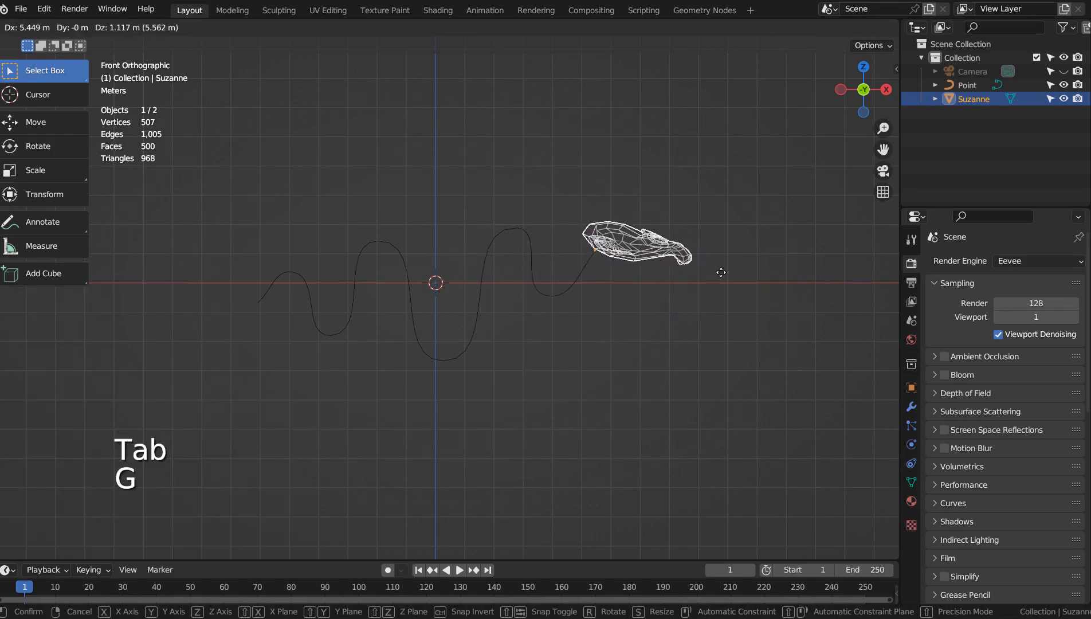
click(718, 272)
key(r)
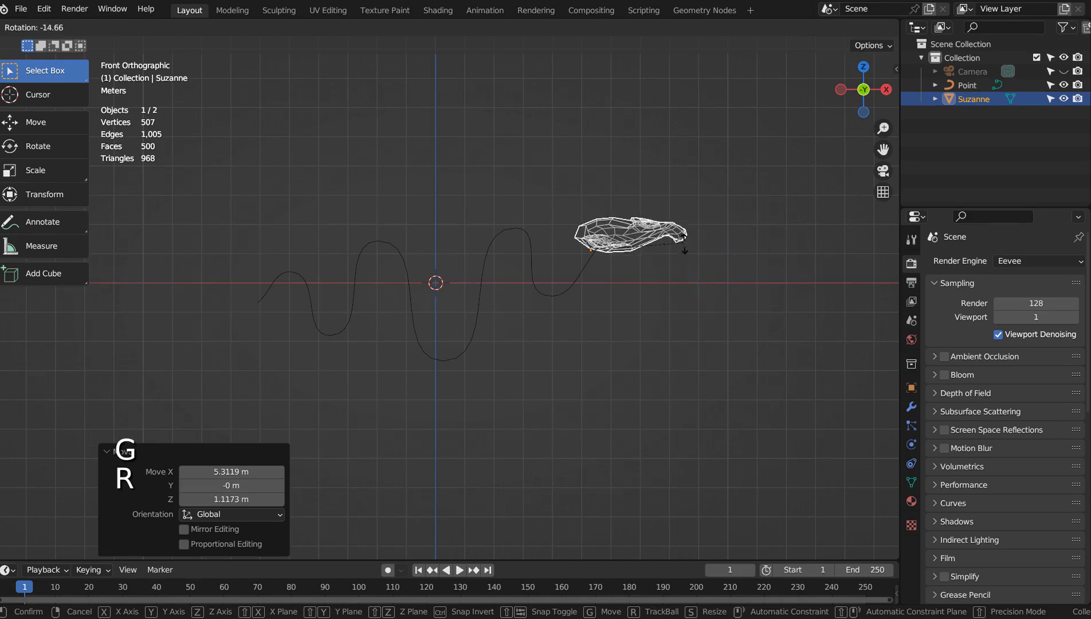
click(682, 253)
key(g)
click(677, 259)
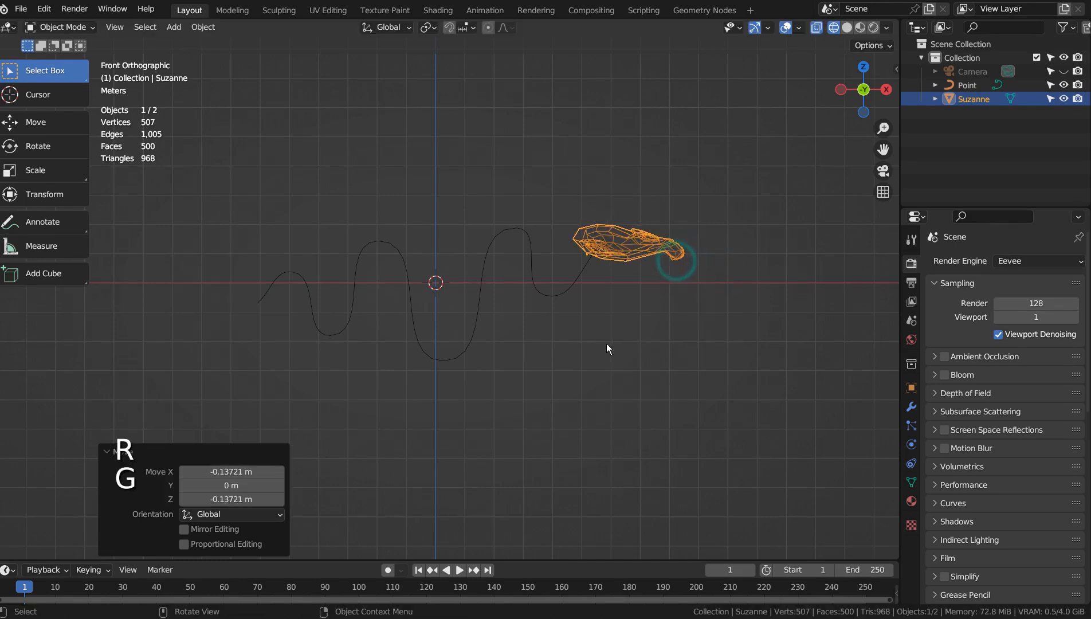
Step: Select the curve and the head together and examine their alignment from the front, side and top
drag(355, 204, 667, 303)
key(KP_1)
key(KP_3)
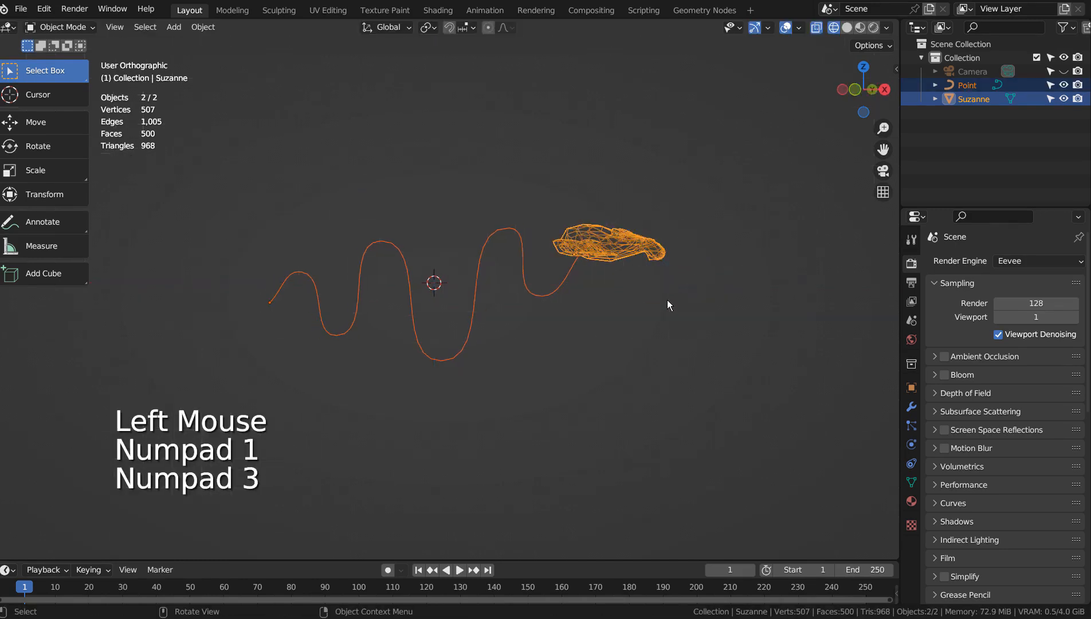
key(KP_1)
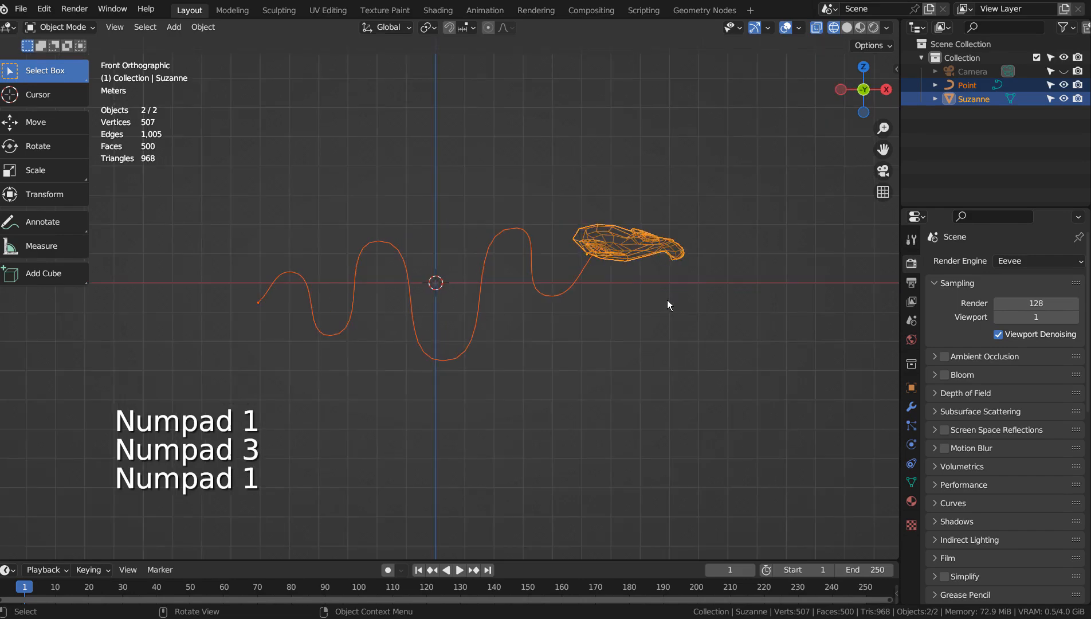
key(KP_7)
key(KP_1)
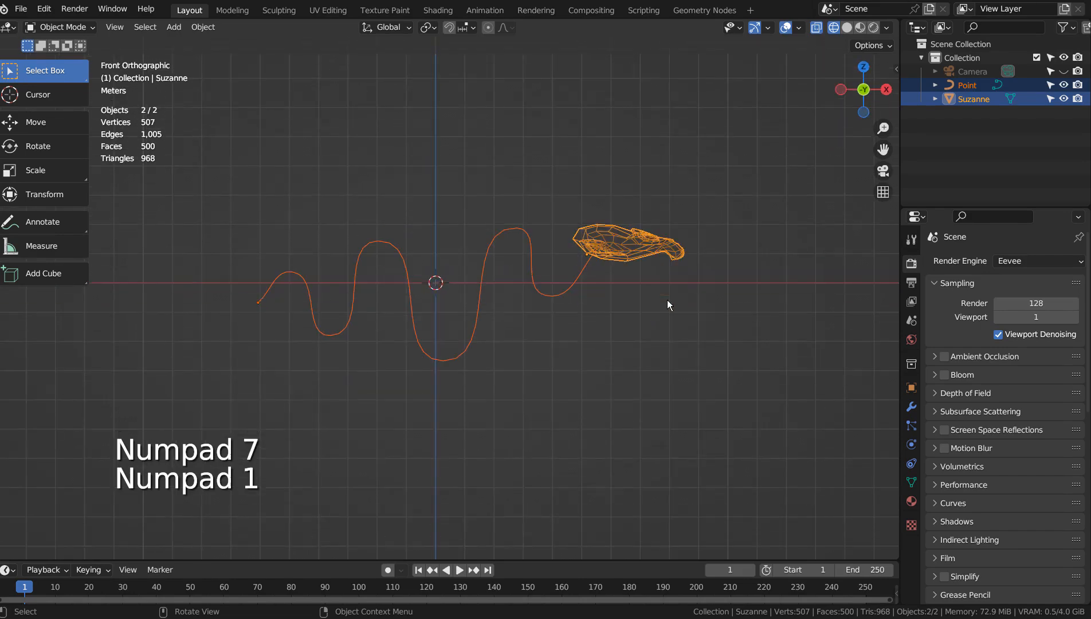
Step: Select only the wavy curve and give it a round bevel with a depth of 0.51 m
click(565, 286)
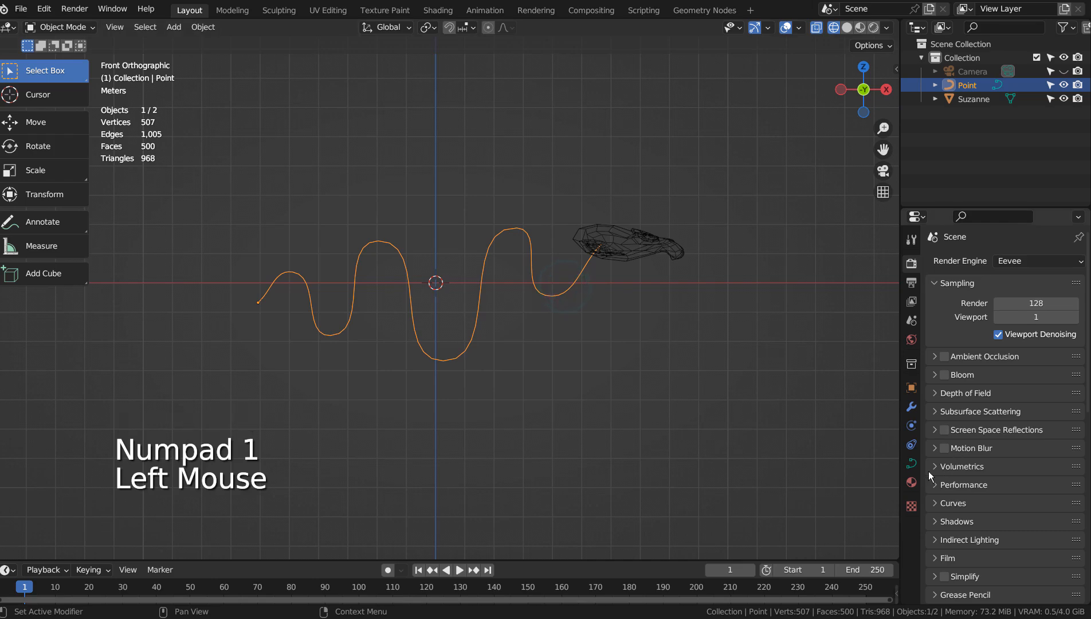
click(911, 463)
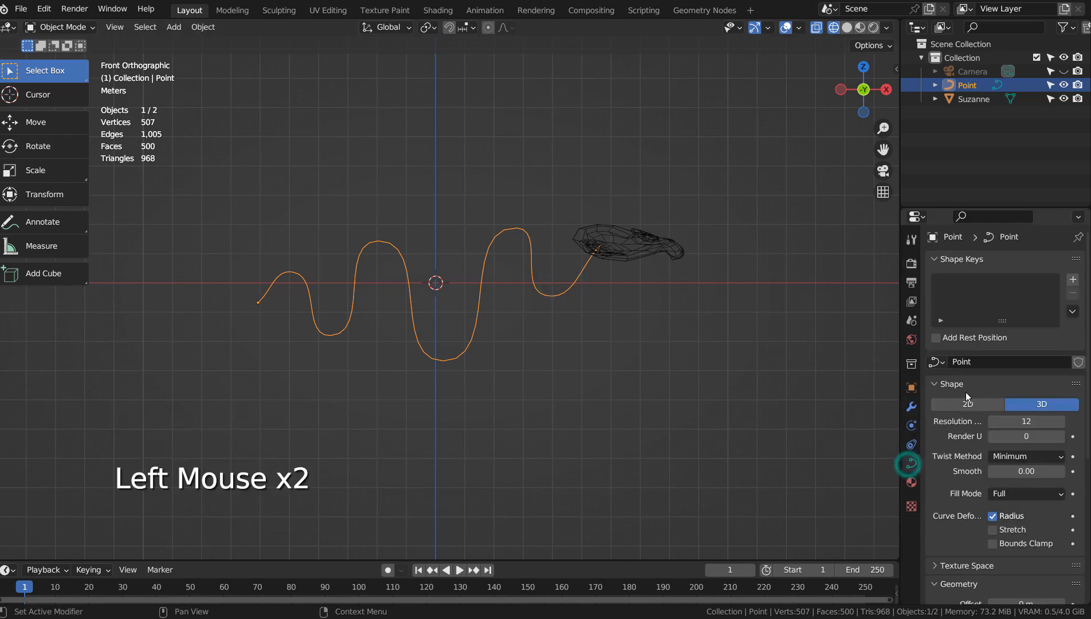
scroll(970, 397, down, 2)
scroll(1013, 427, down, 2)
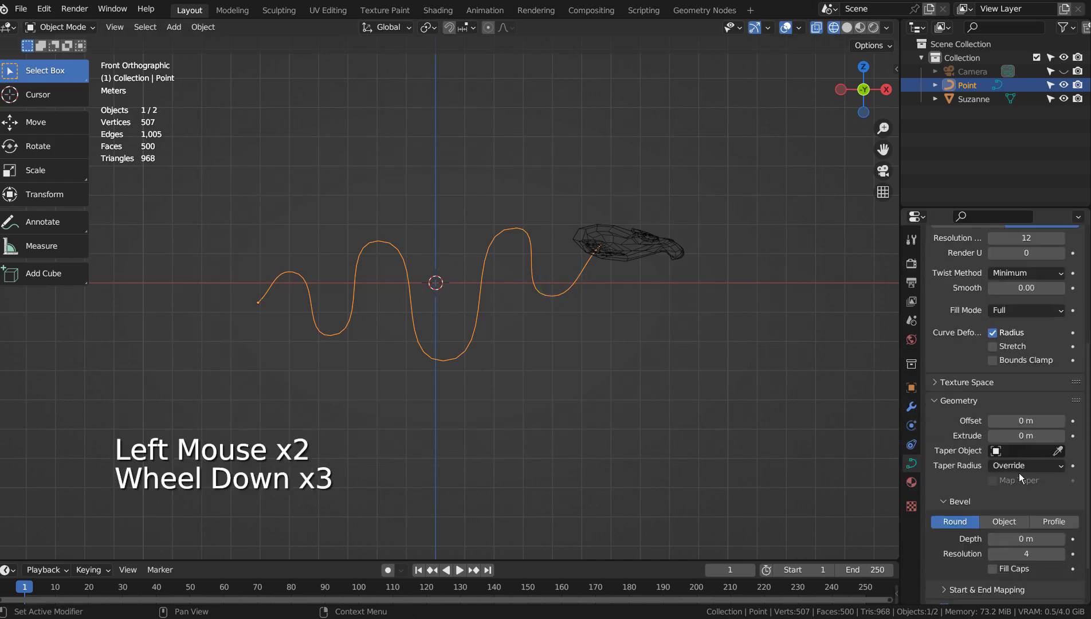
click(1025, 493)
drag(1025, 493, 1054, 493)
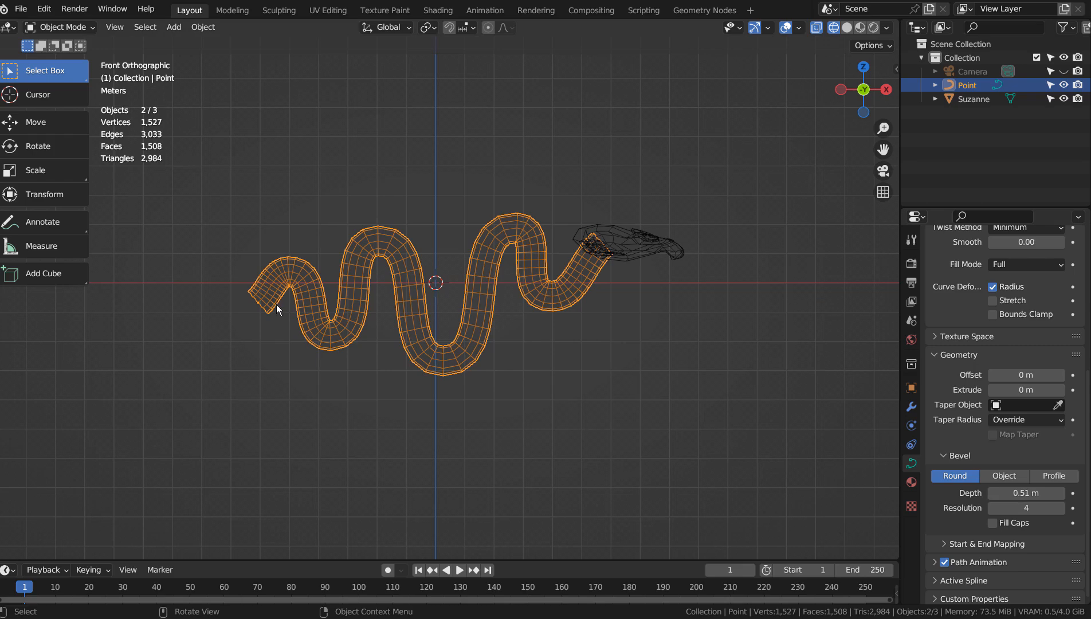
Step: Taper the curve's body by shrinking the tail-end point's radius to about 0.3 with enlarged proportional influence, and leave edit mode
key(Tab)
click(259, 303)
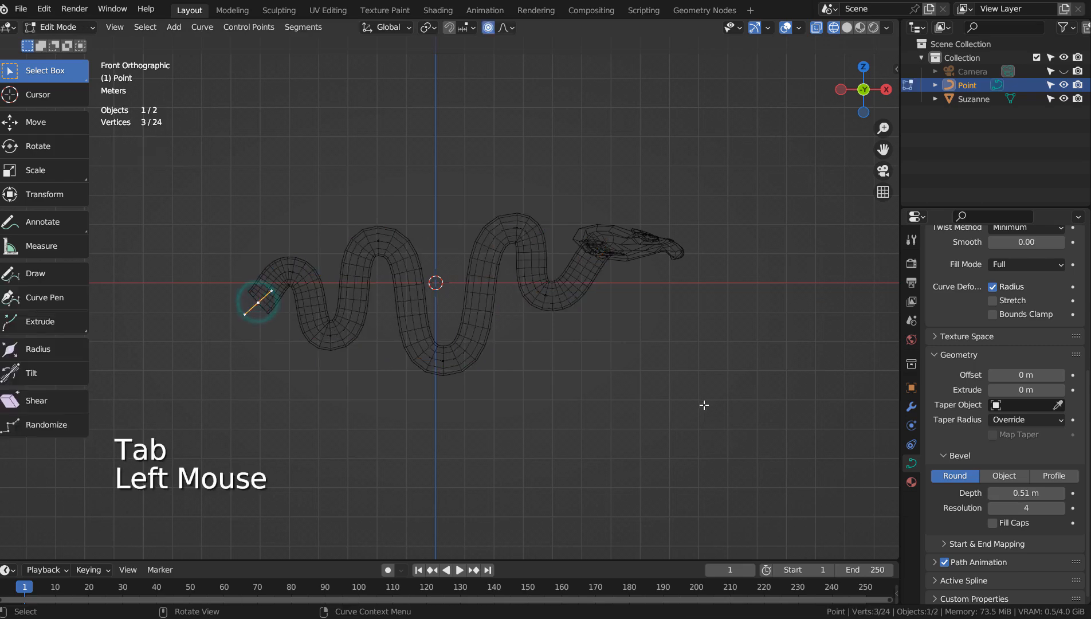
key(alt+s)
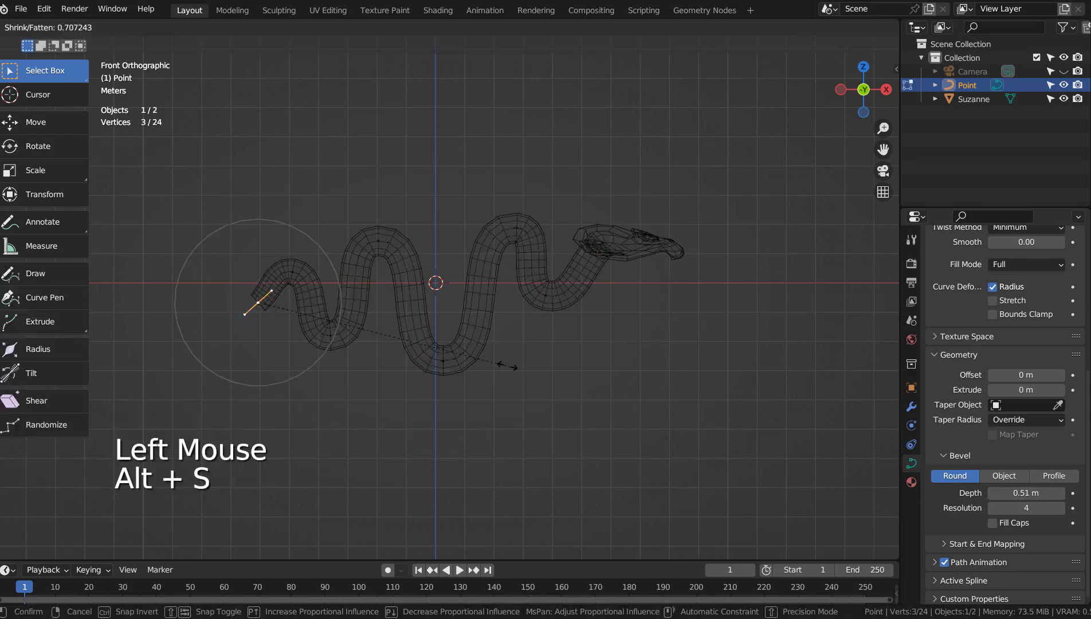
scroll(374, 332, down, 8)
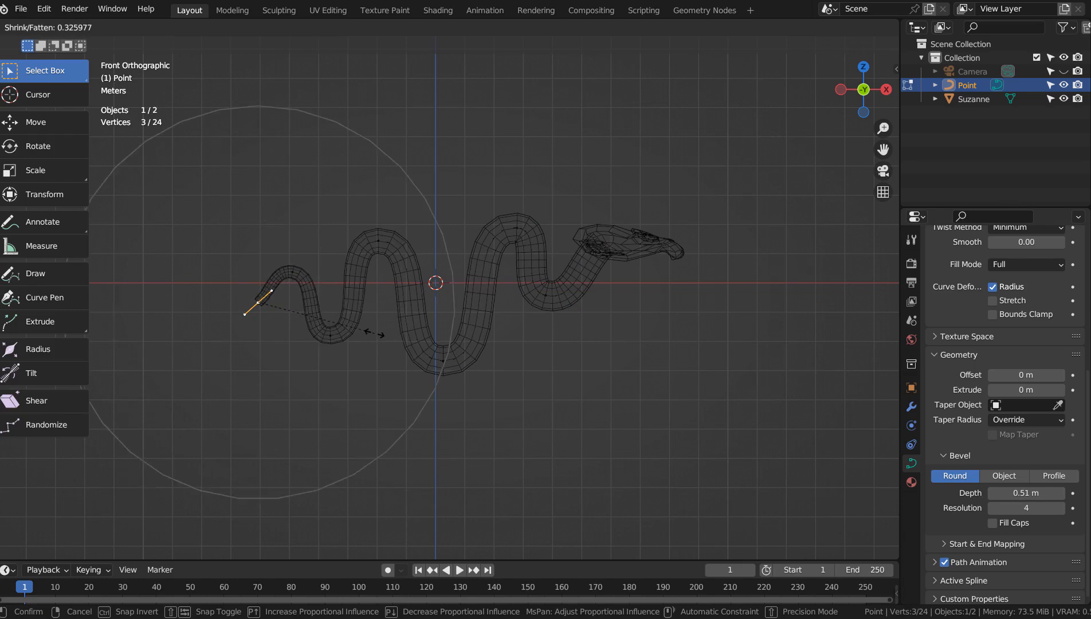
scroll(370, 333, down, 3)
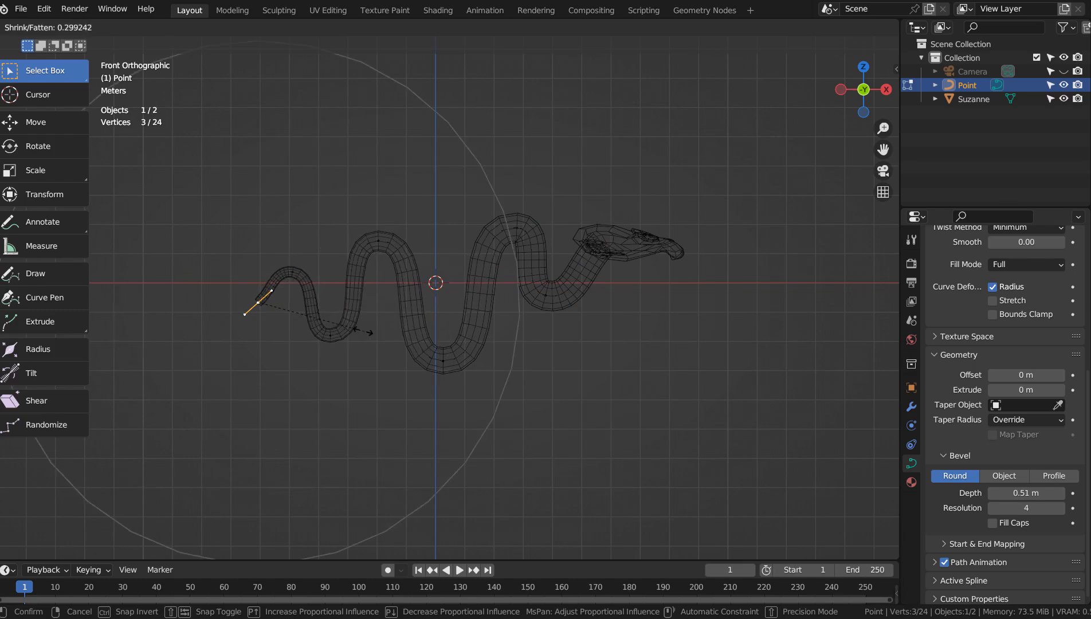
click(312, 322)
key(Tab)
Step: Select the curve and the head together and rotate them about 54.1° around Z in top view
drag(455, 171, 630, 376)
key(KP_7)
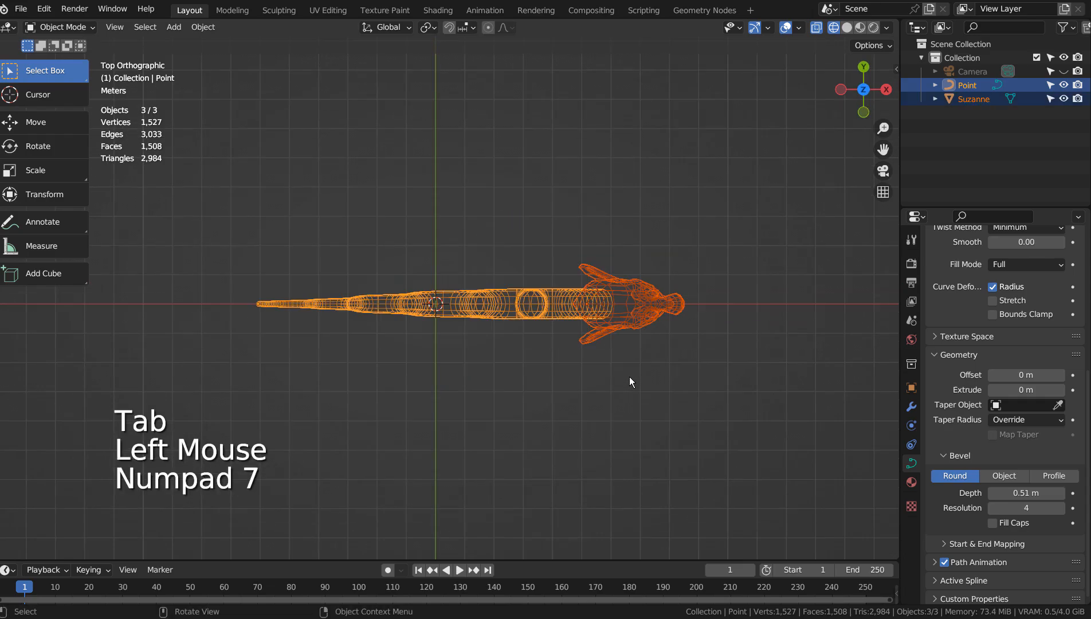
key(r)
click(477, 486)
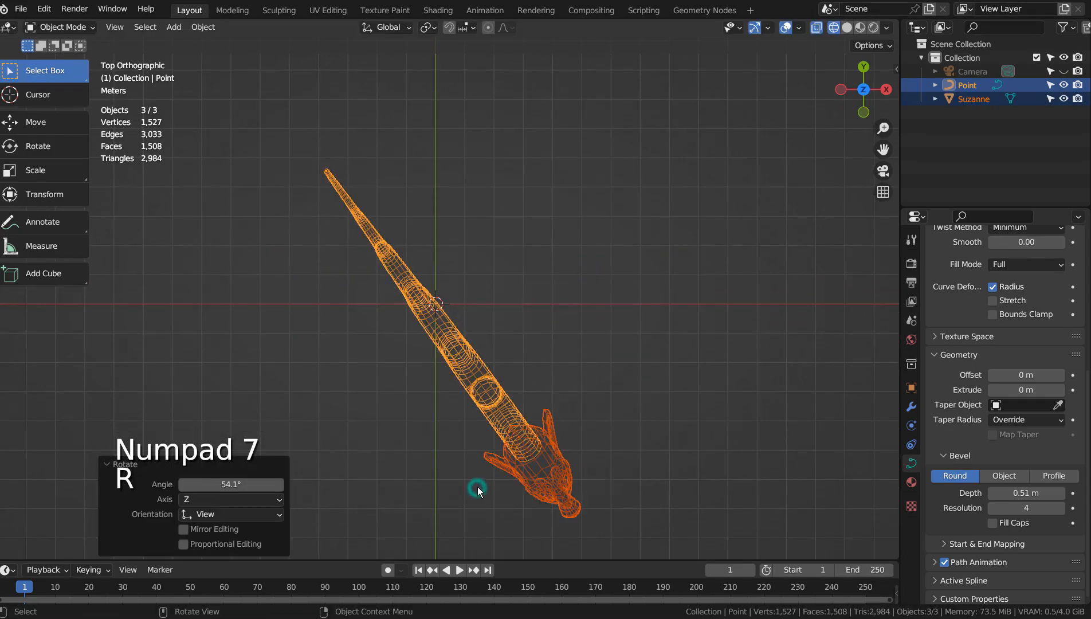
Step: In camera view, move the curve and head about -1.88 m in X and -0.39 m in Z, and raise them about 0.36 m along Z
key(KP_0)
key(g)
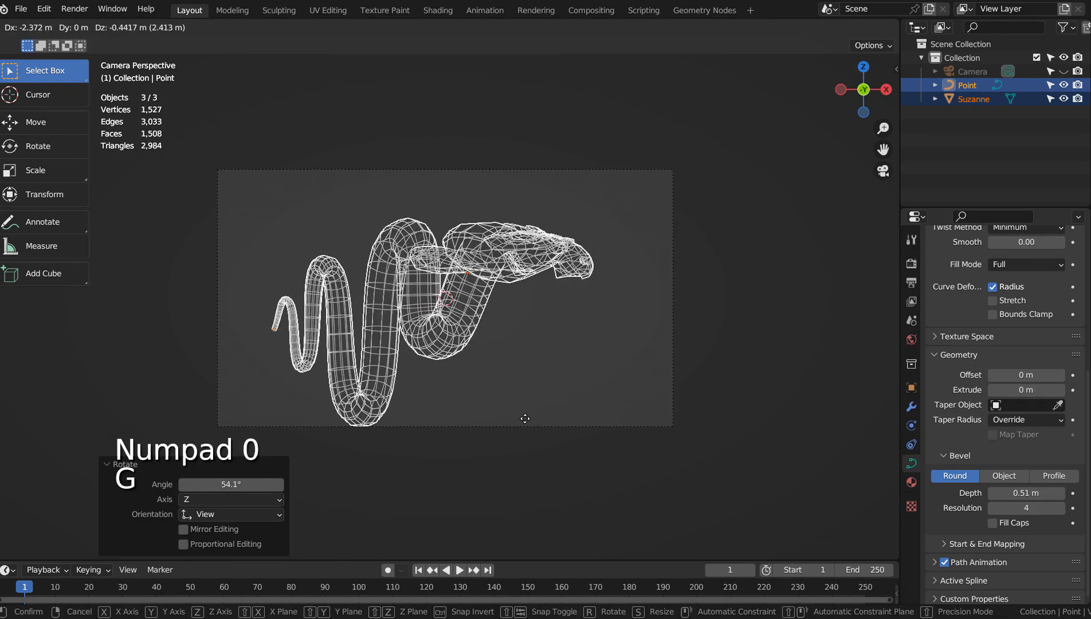
click(543, 416)
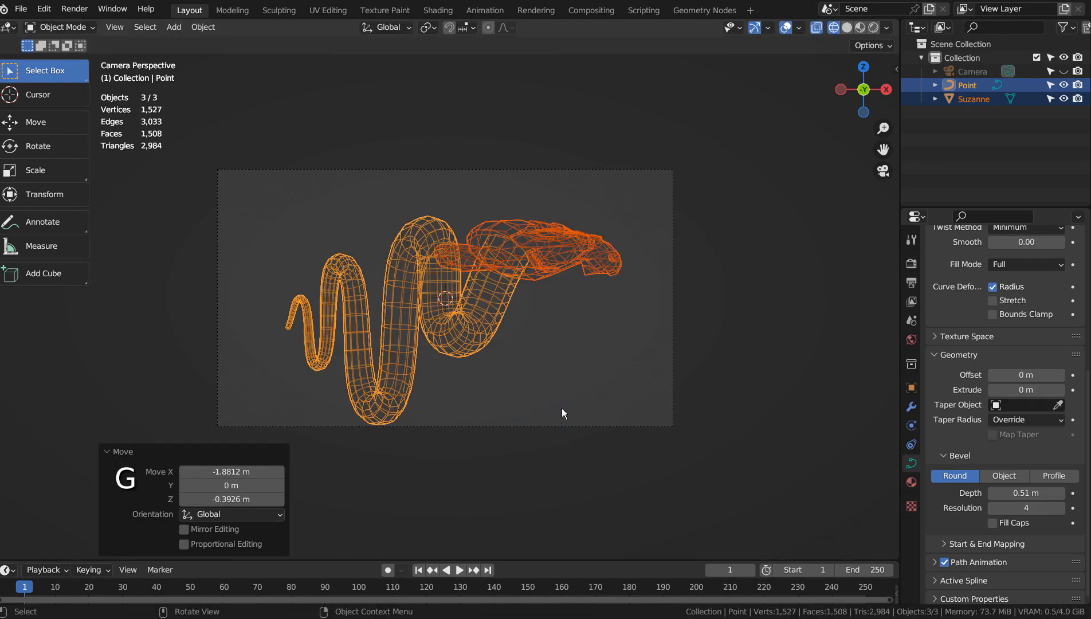
key(g)
key(z)
click(530, 396)
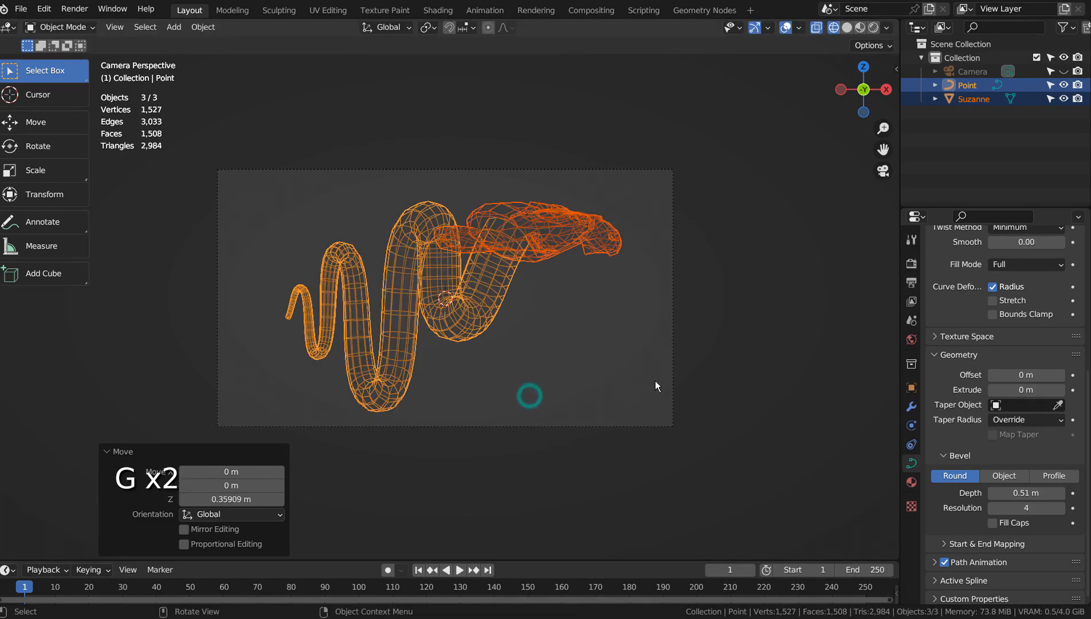
Step: Rotate the curve and head about -6° around global Z and nudge them into place within the camera frame
key(r)
key(z)
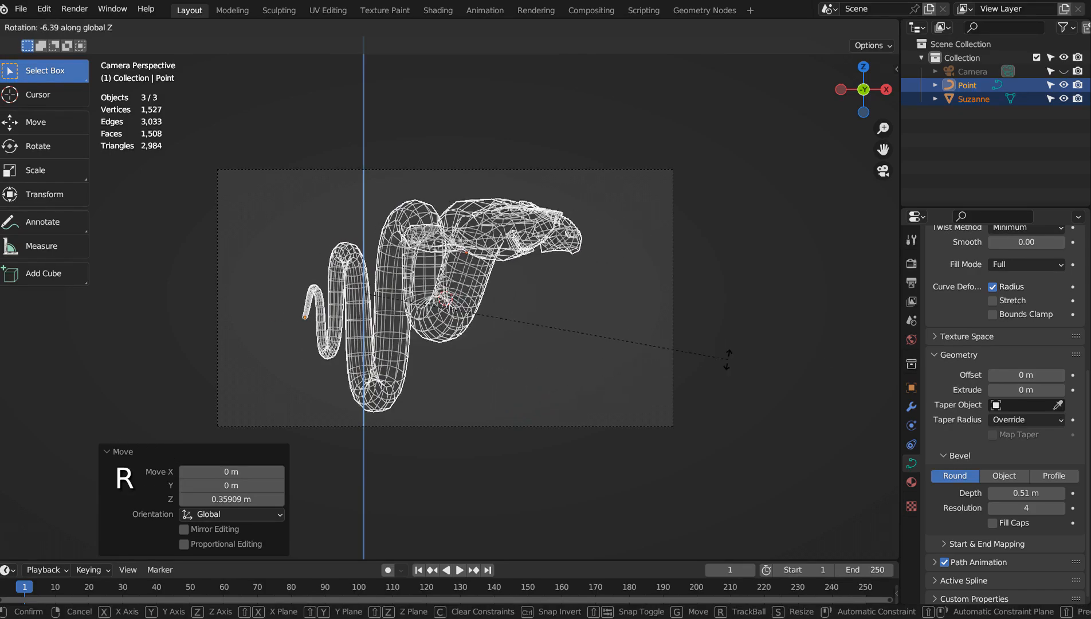
click(722, 360)
key(g)
click(736, 359)
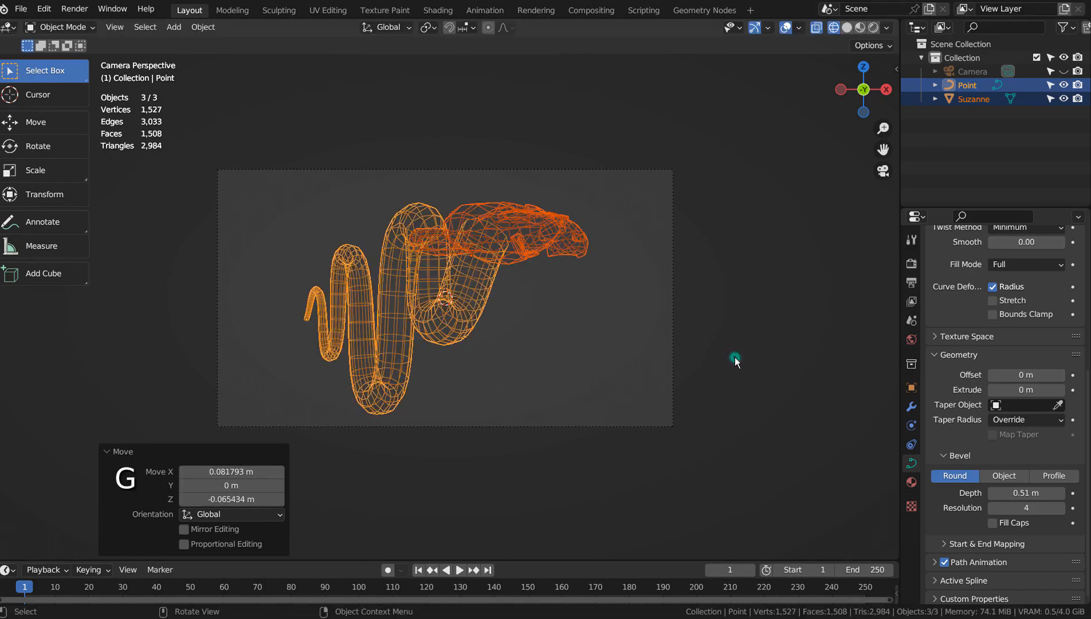
key(g)
click(672, 373)
Step: Edit the curve in top view and move its tail-end point toward +X and +Y with a smooth proportional size of 8.954 m
click(388, 400)
key(Tab)
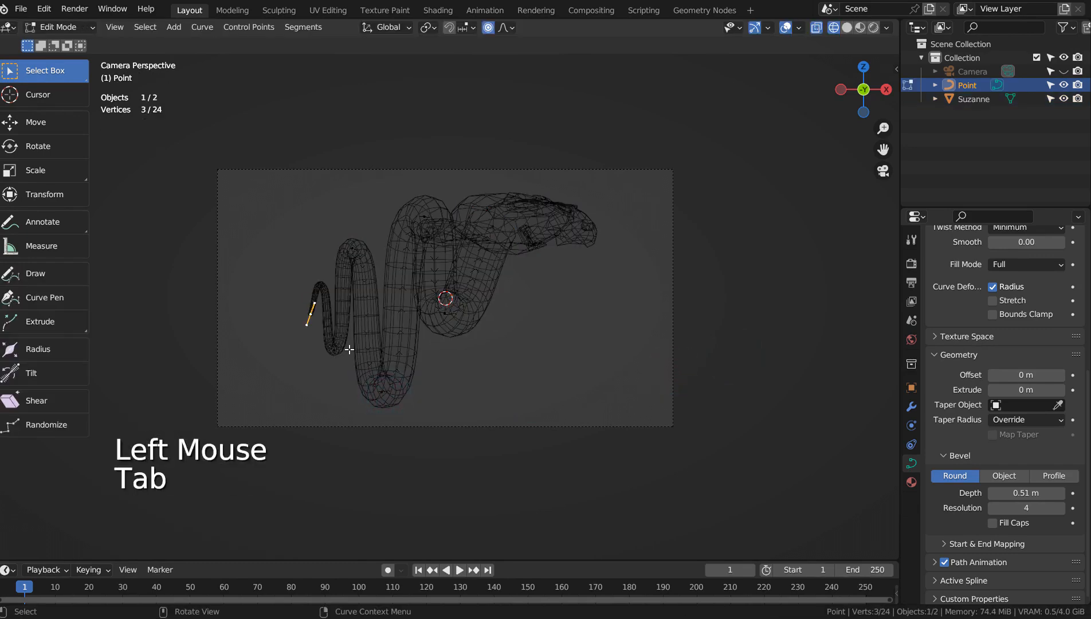
key(KP_7)
key(g)
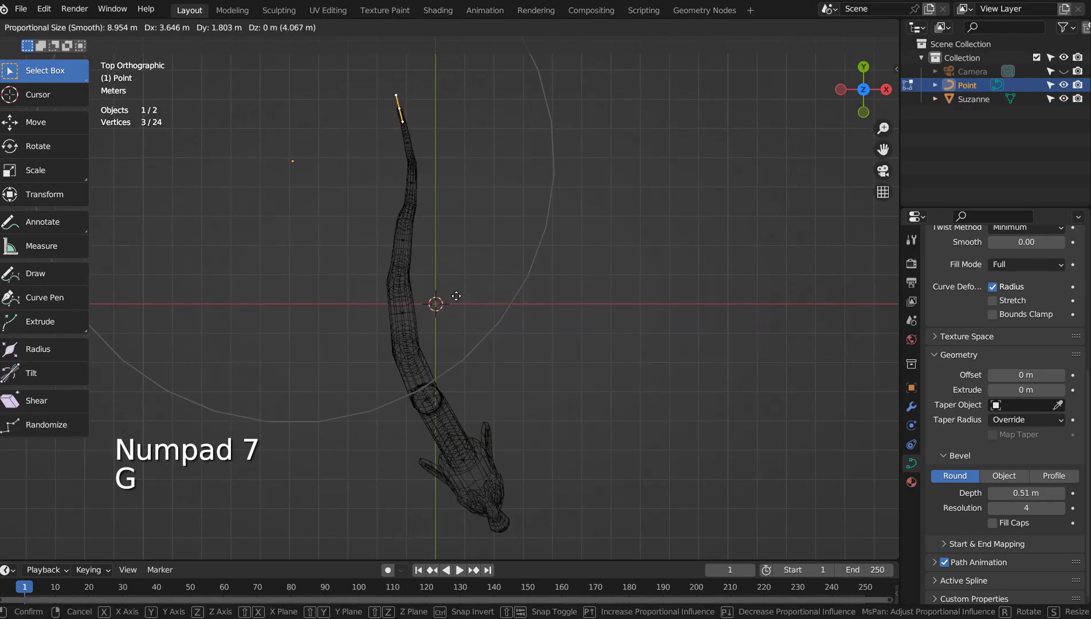
click(405, 283)
Step: Try to move a mid-body control point about -3.4 m in X and -0.9 m in Y with a proportional size of 8.954 m
key(g)
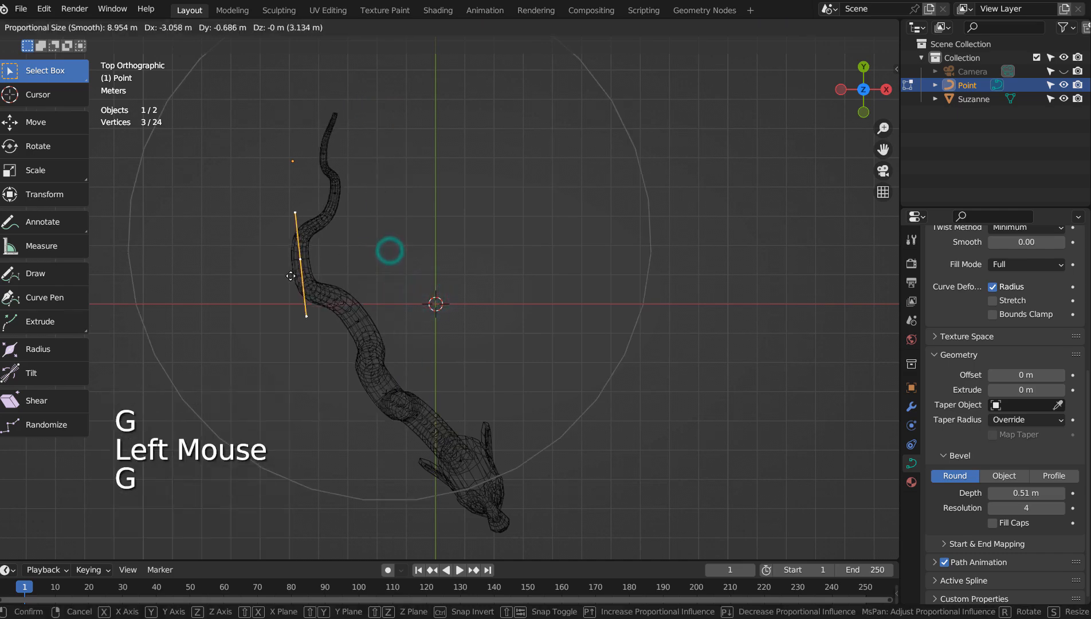
click(290, 277)
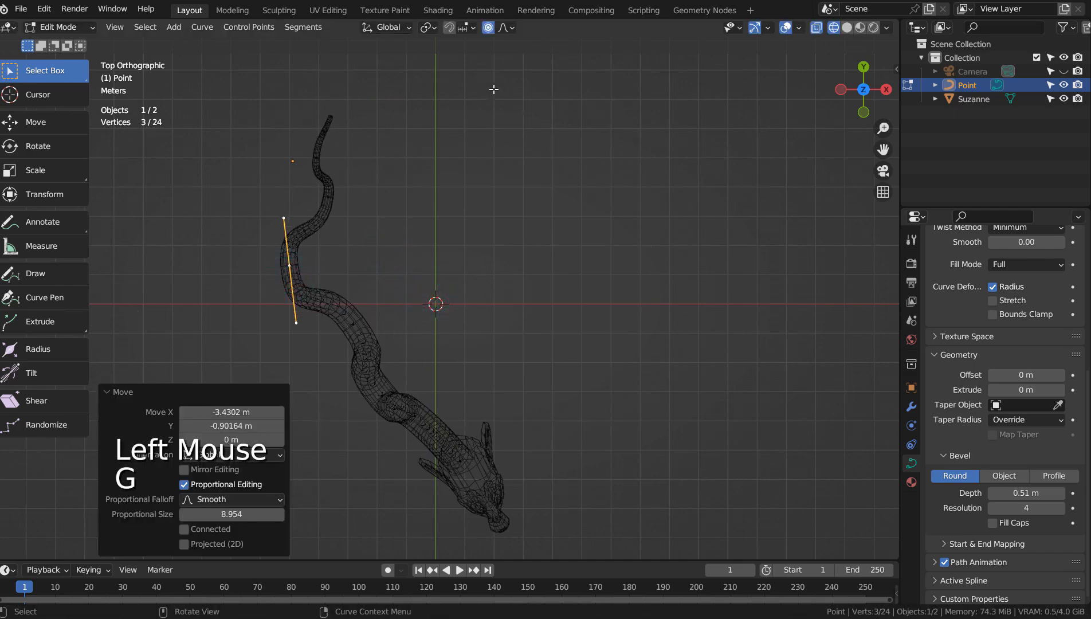
key(ctrl+z)
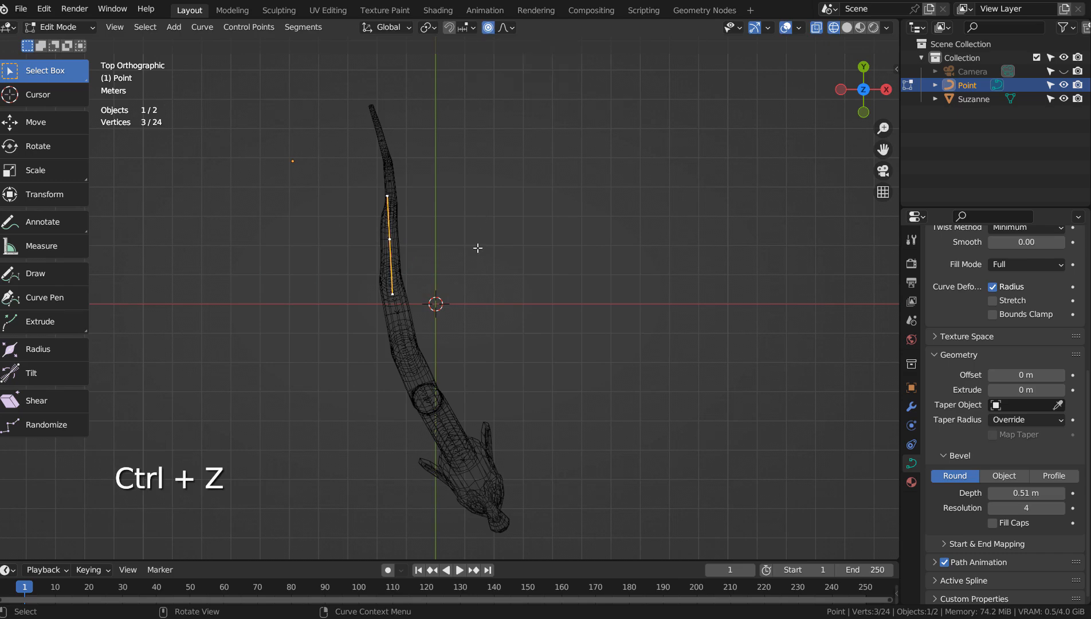
Step: With a proportional size of 3.138 m, move three successive body control points alternately toward -X, +X and -X to form S-bends, the last about -2.23 m
key(g)
scroll(459, 252, up, 5)
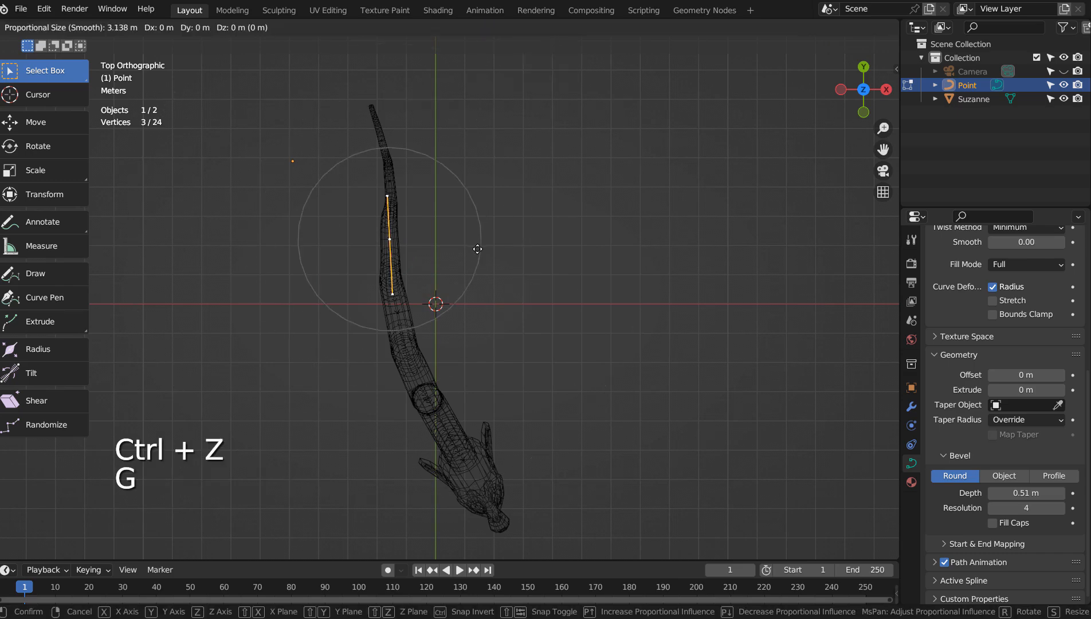
click(427, 248)
click(404, 313)
key(g)
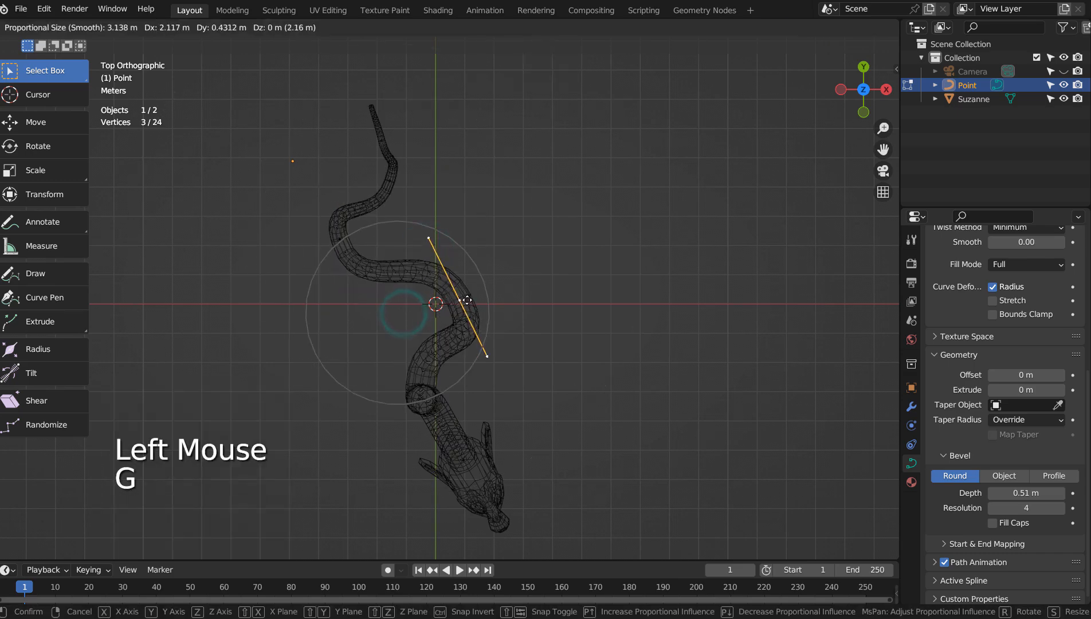
click(473, 295)
click(421, 400)
key(g)
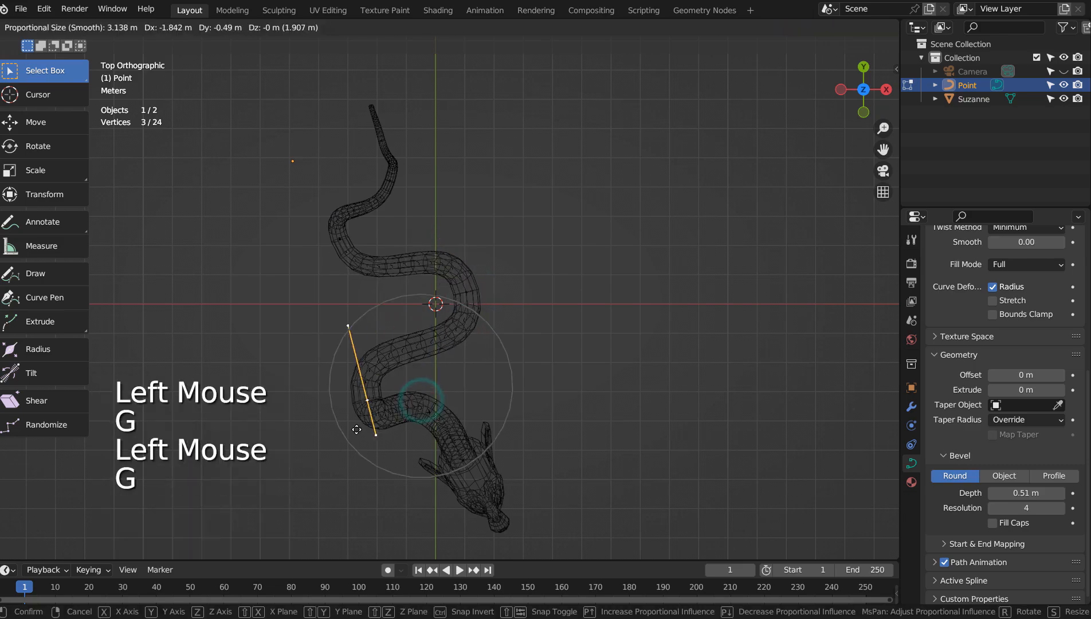
click(344, 404)
Step: In camera view, move the selected control point behind the head about 2.23 m in X and 0.69 m in Z
middle_drag(549, 408, 685, 343)
key(KP_0)
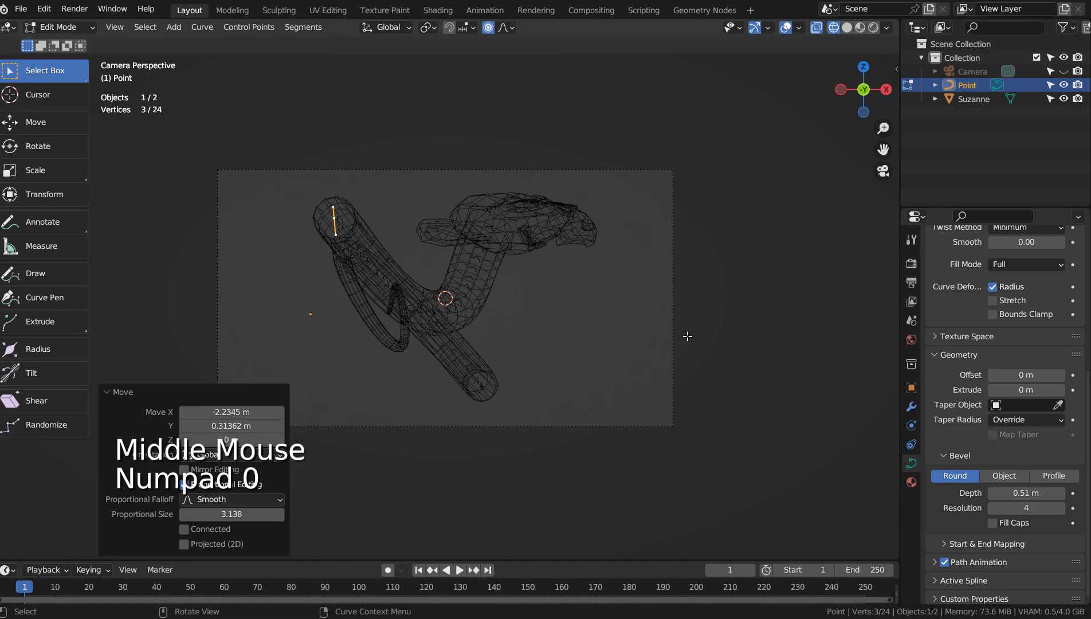
key(g)
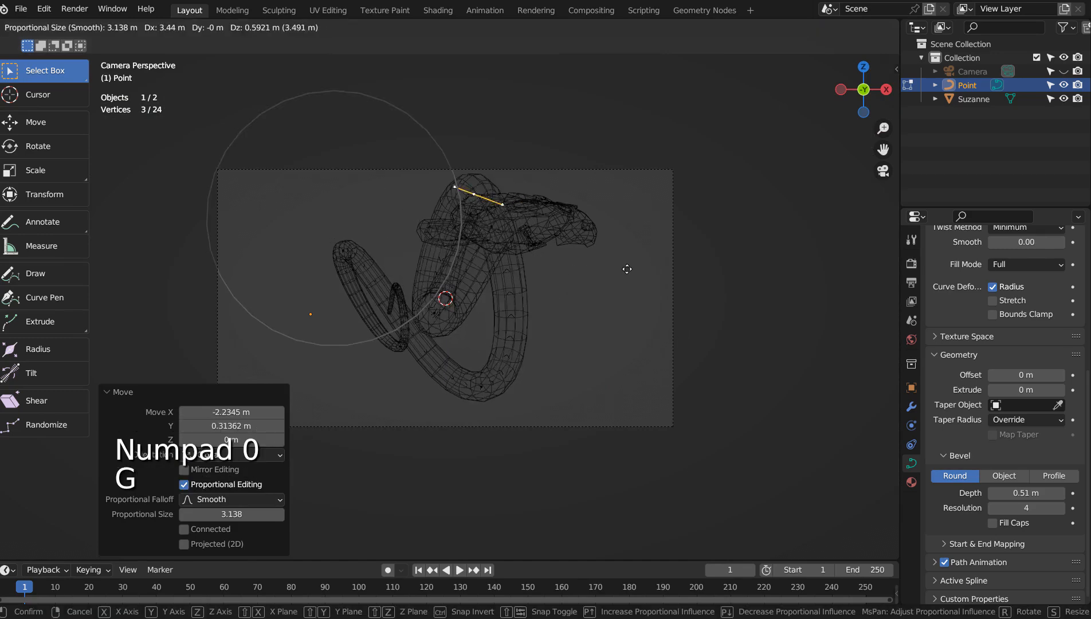
click(581, 264)
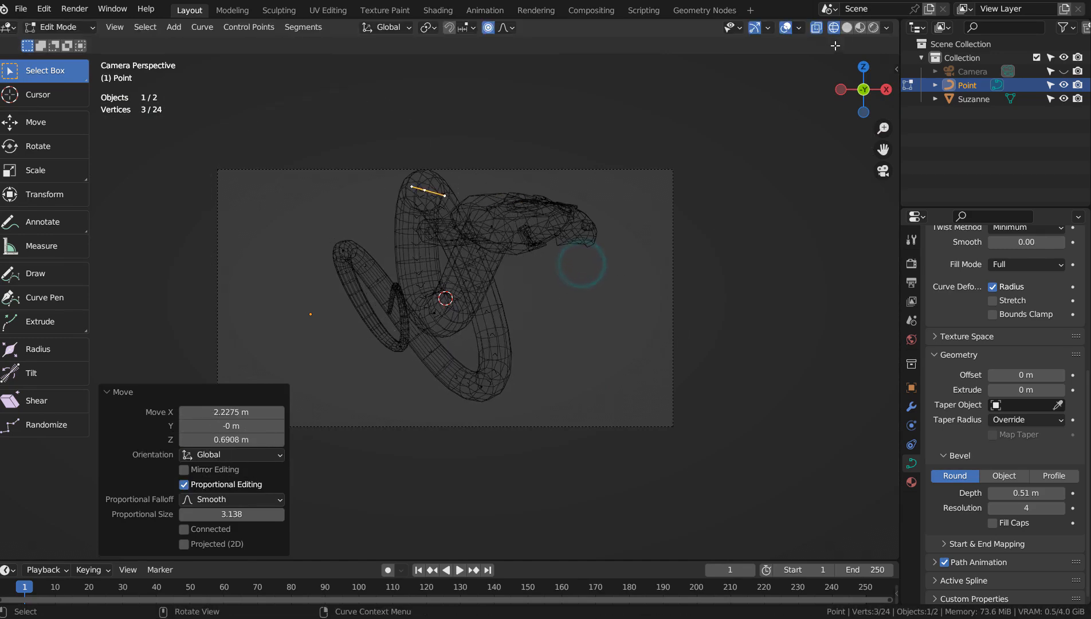
Step: Switch the viewport to rendered shading, leave edit mode, and give the head a level 3 subdivision with smooth shading
click(609, 304)
click(523, 230)
key(Tab)
click(546, 243)
key(ctrl+3)
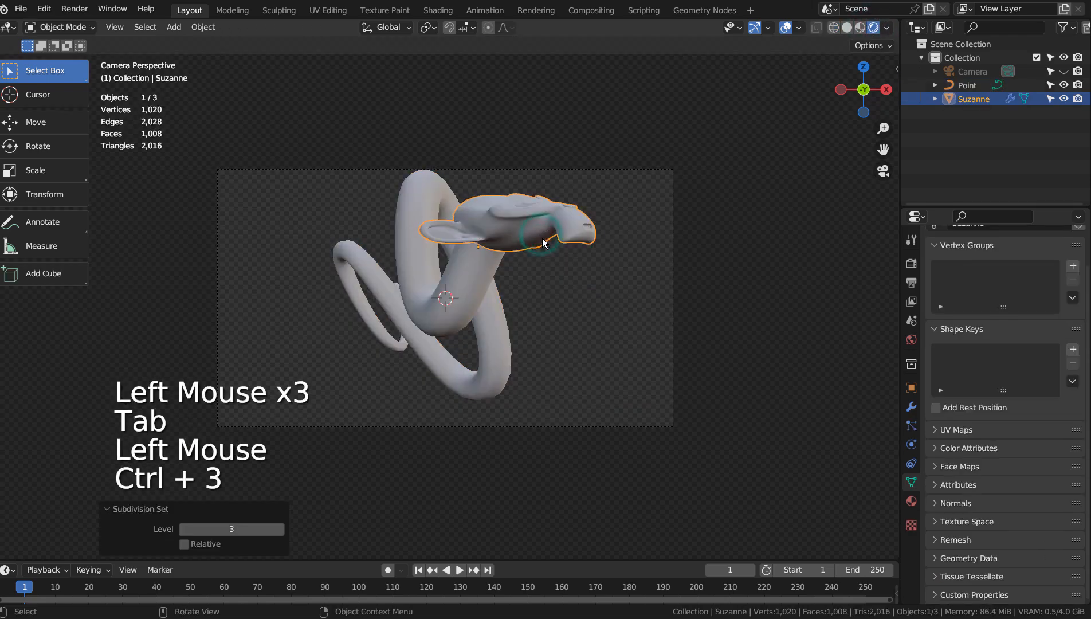
right_click(525, 237)
click(525, 237)
Step: Select the curve and head, lower them about 0.28 m within the camera frame, and render the image
drag(280, 215, 600, 380)
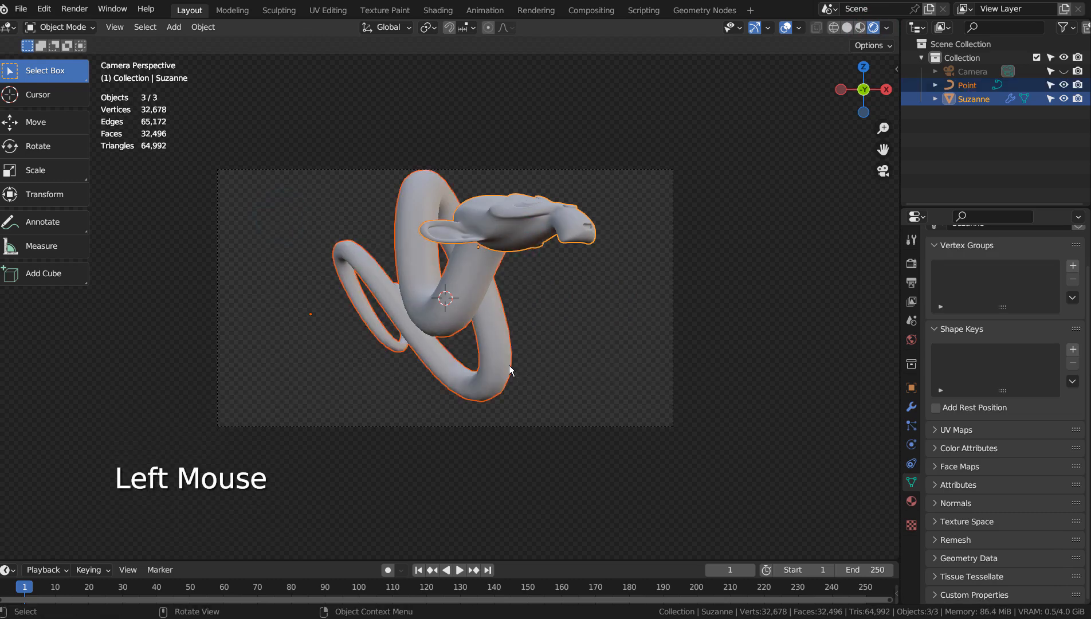
key(g)
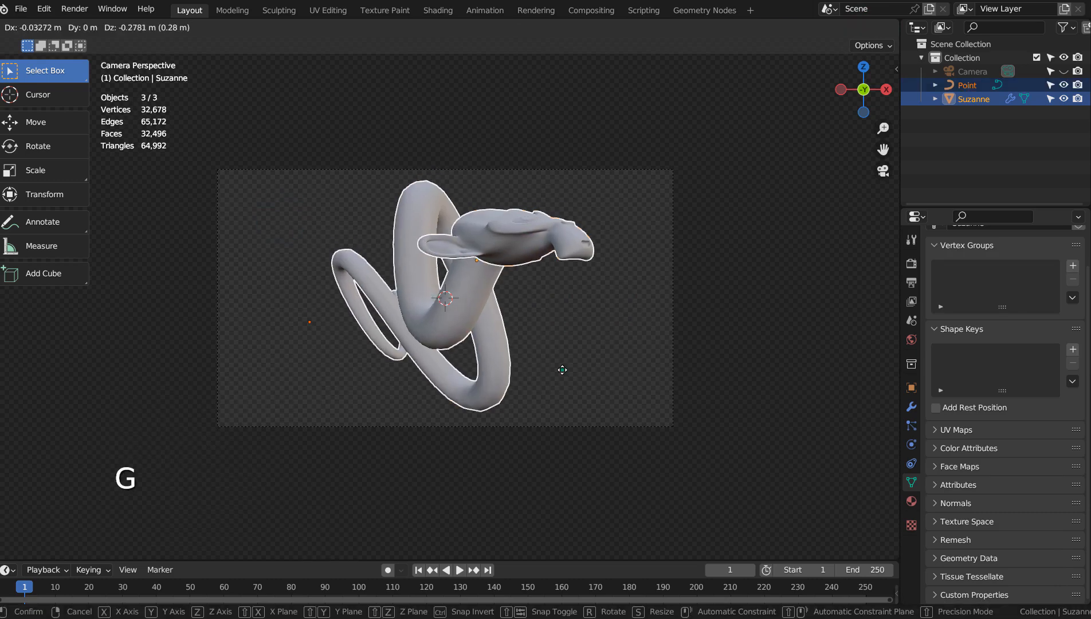
click(562, 370)
click(605, 362)
key(F12)
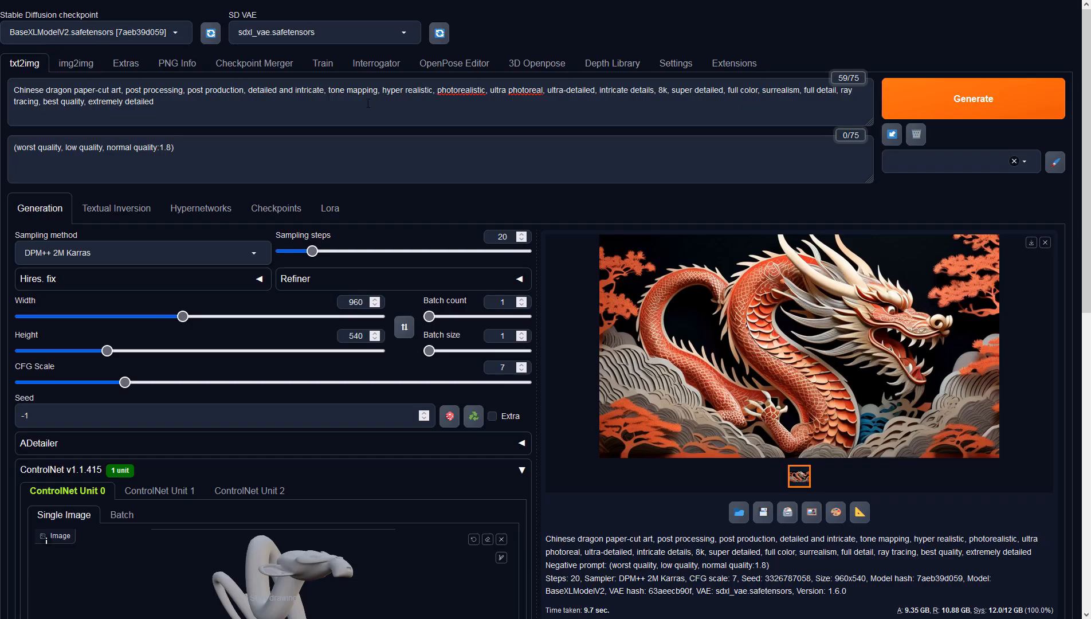
Step: In the Stable Diffusion web UI, choose the DPM++ 2M Karras sampling method and set ControlNet Unit 0's control type to Depth
click(351, 153)
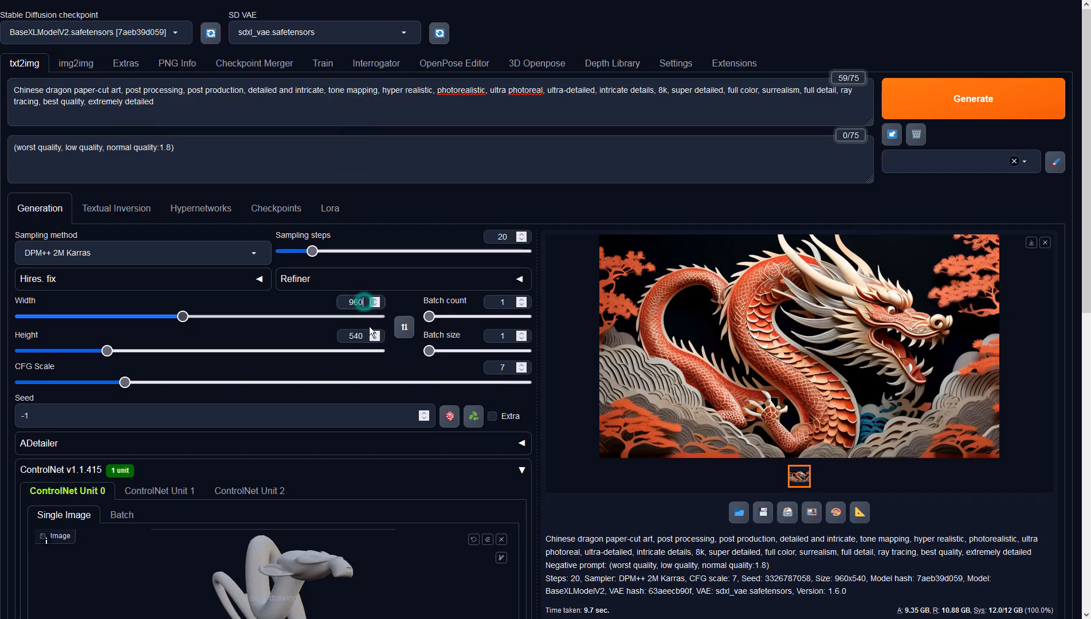
click(254, 255)
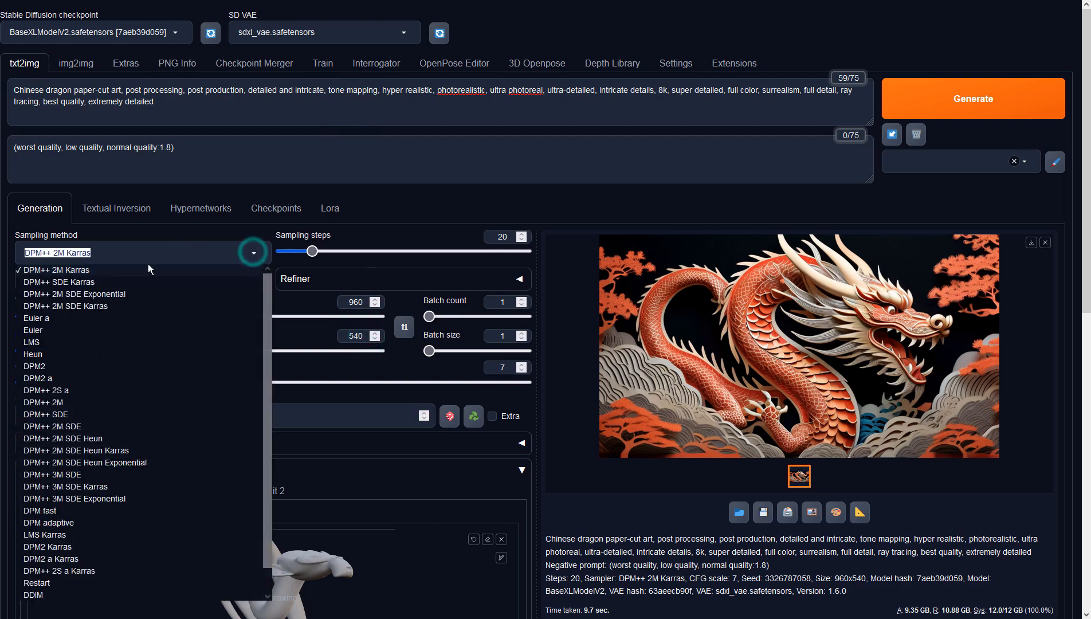
click(65, 272)
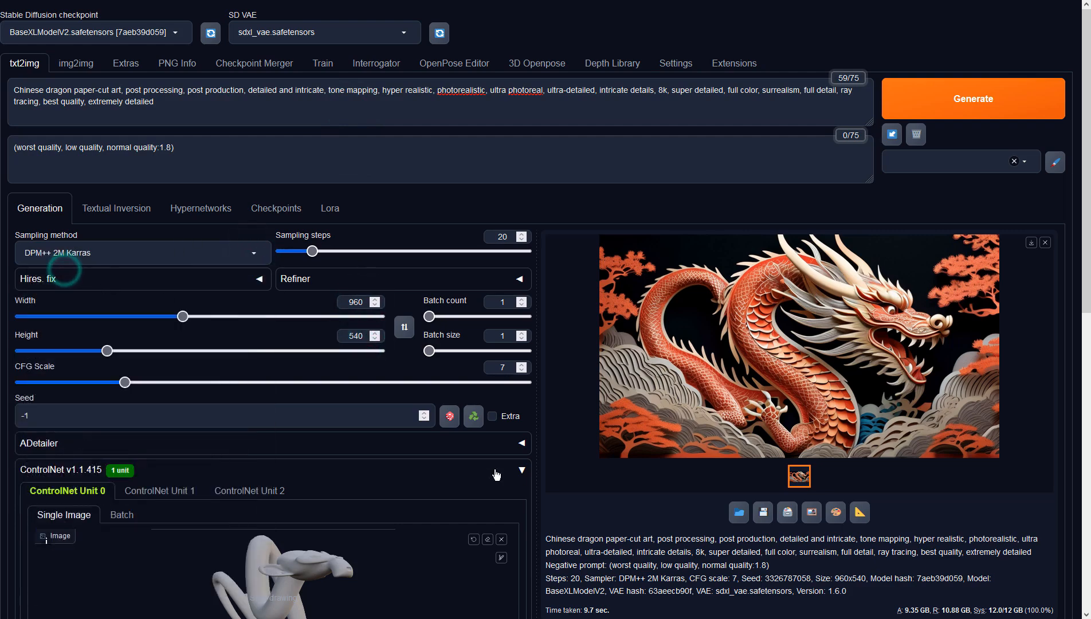
scroll(581, 539, down, 8)
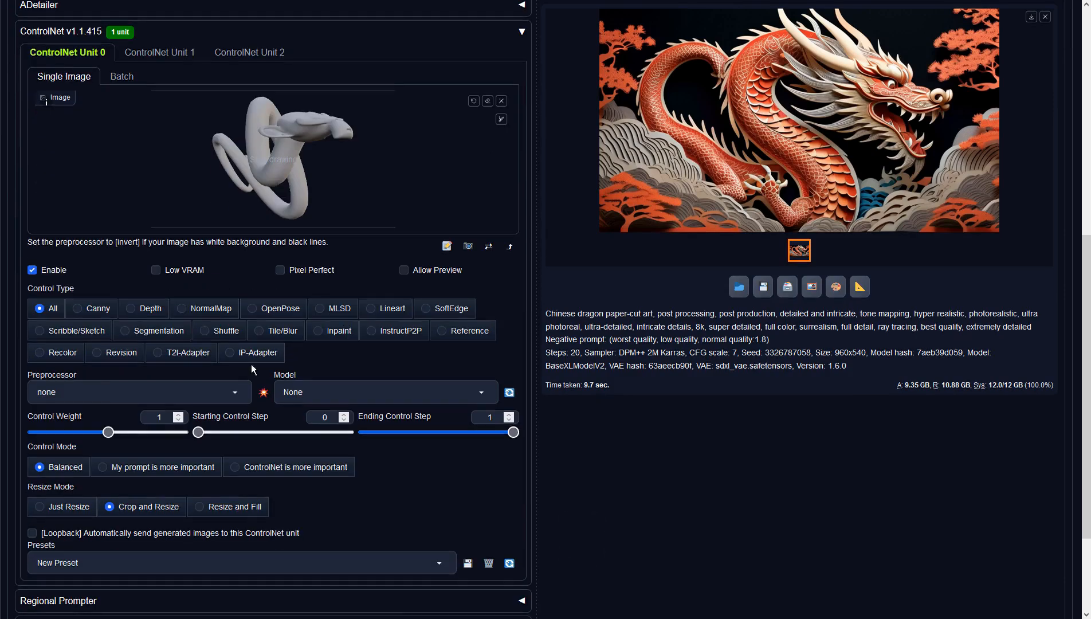
click(139, 312)
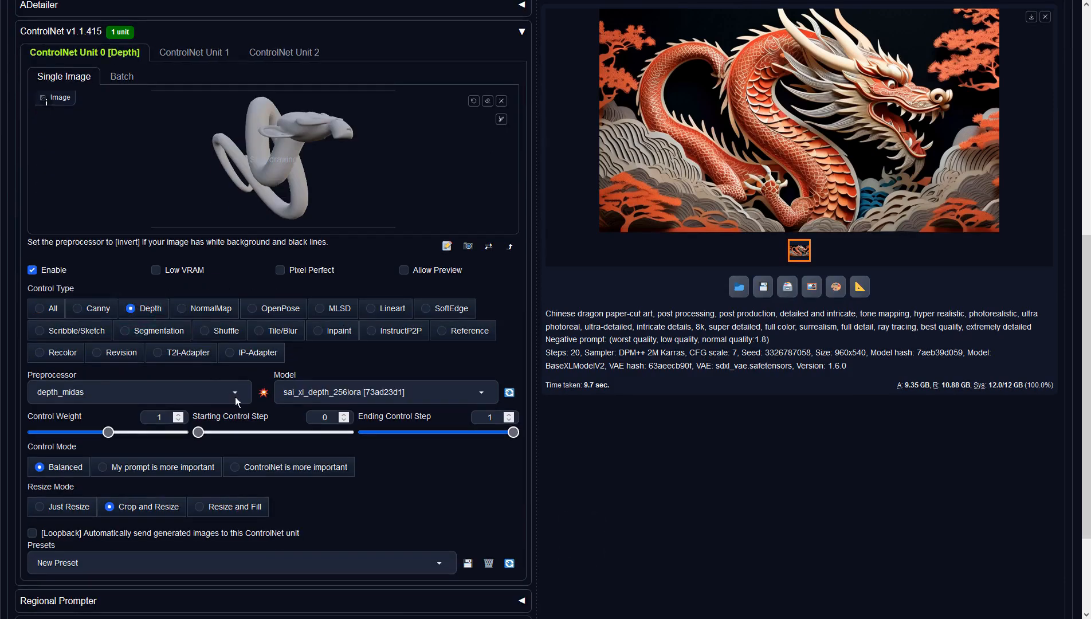
Step: Set ControlNet Unit 0's preprocessor to none, keeping the sai_xl_depth_256lora depth model
click(235, 393)
click(69, 326)
click(342, 395)
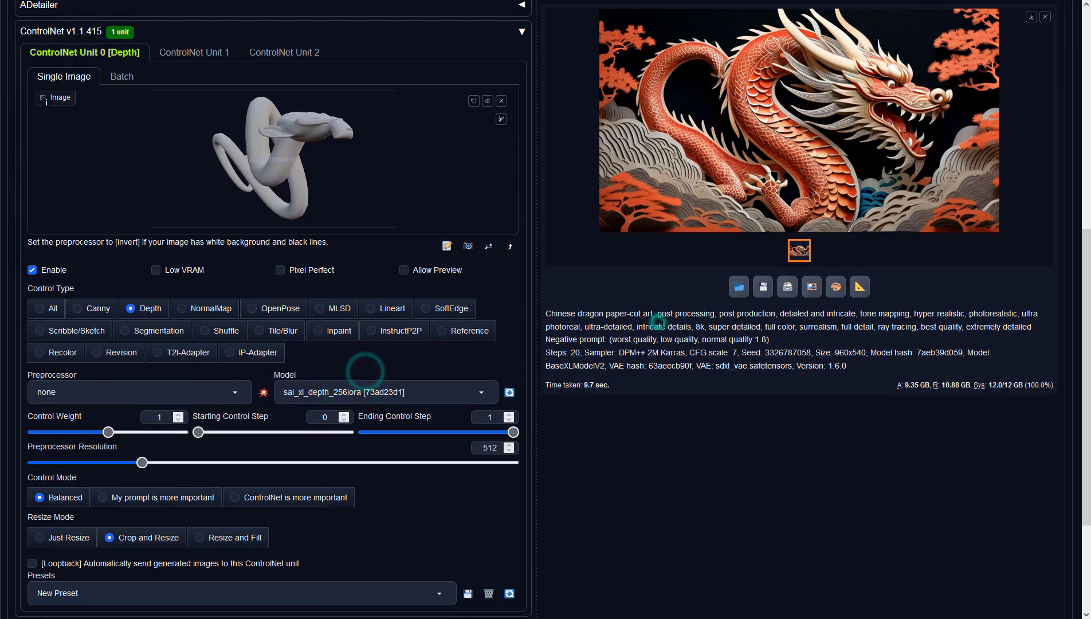
Step: Generate the dragon image from the ControlNet depth reference and inspect the result at full size
scroll(365, 372, up, 9)
click(926, 94)
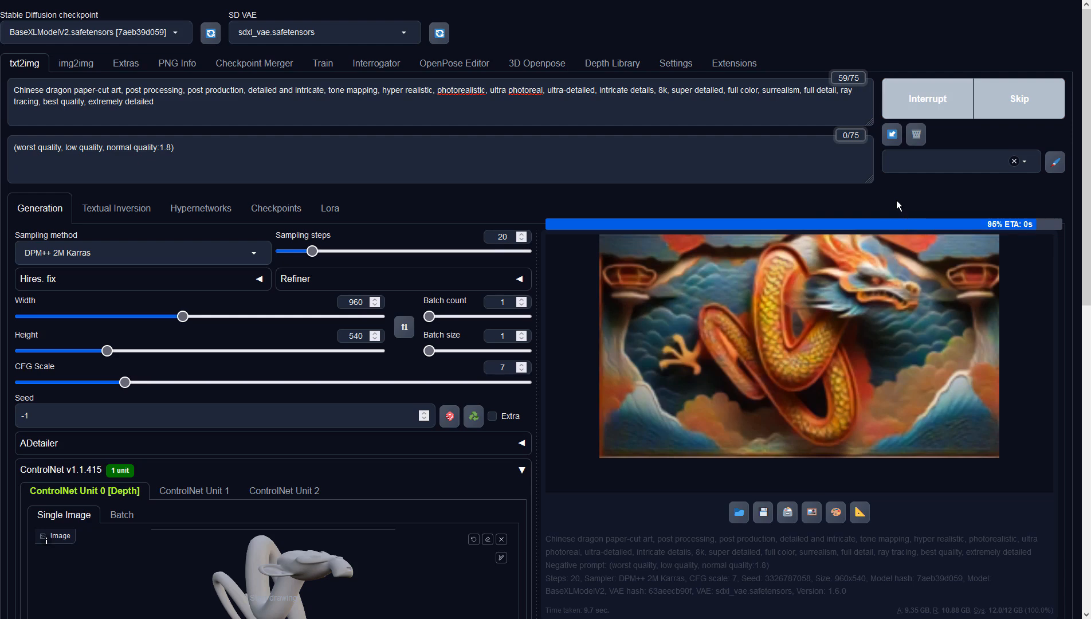
click(882, 284)
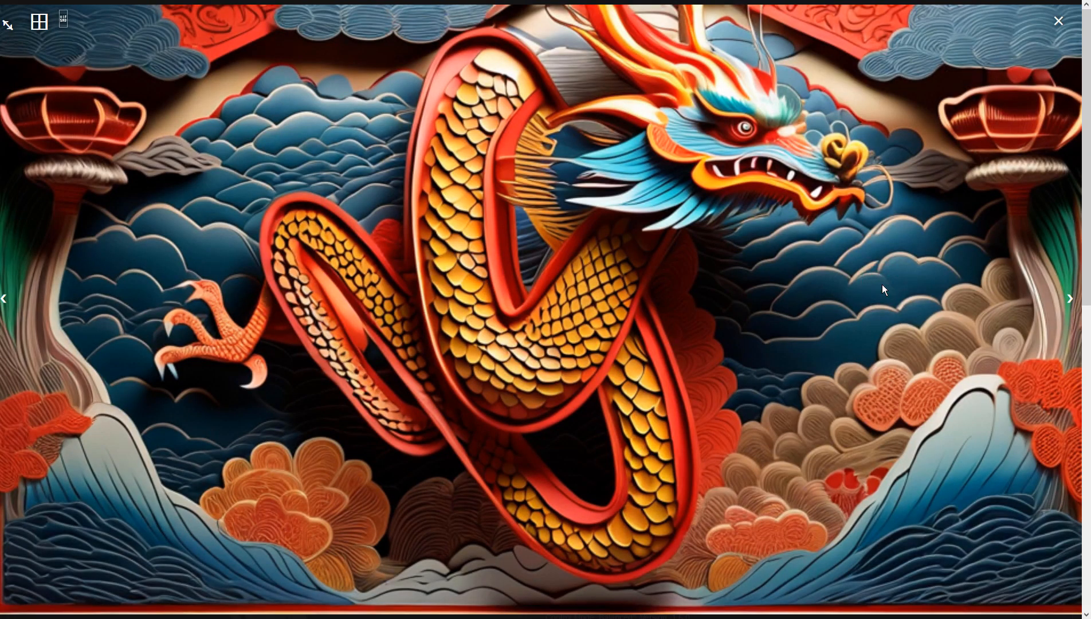
click(883, 284)
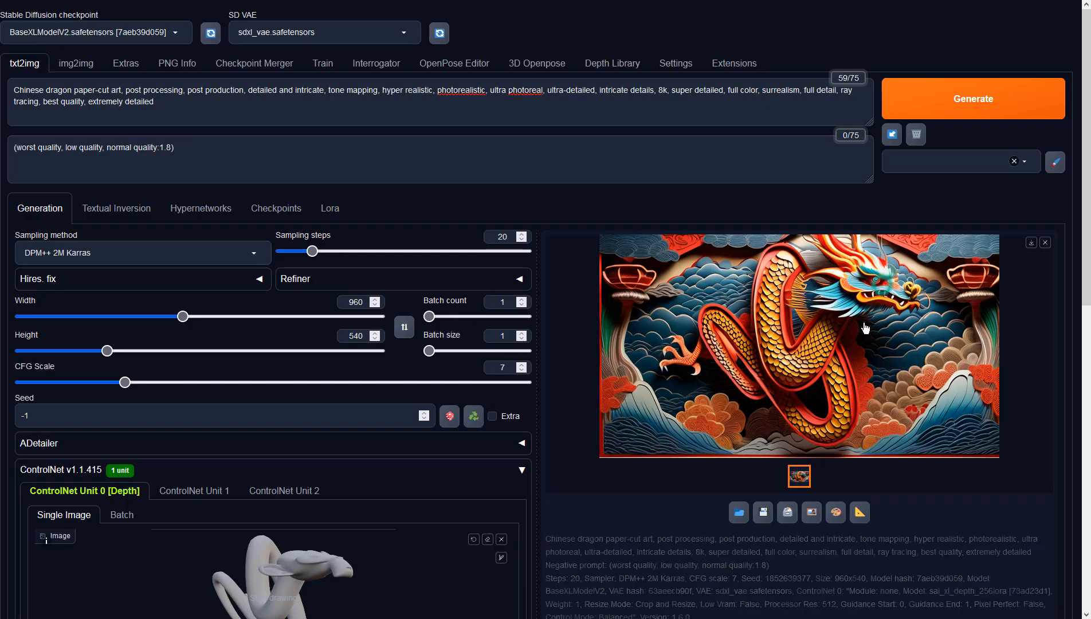
Step: Send the generated dragon to img2img and set the sampling method there to DPM++ 2M Karras
click(810, 518)
scroll(573, 345, down, 4)
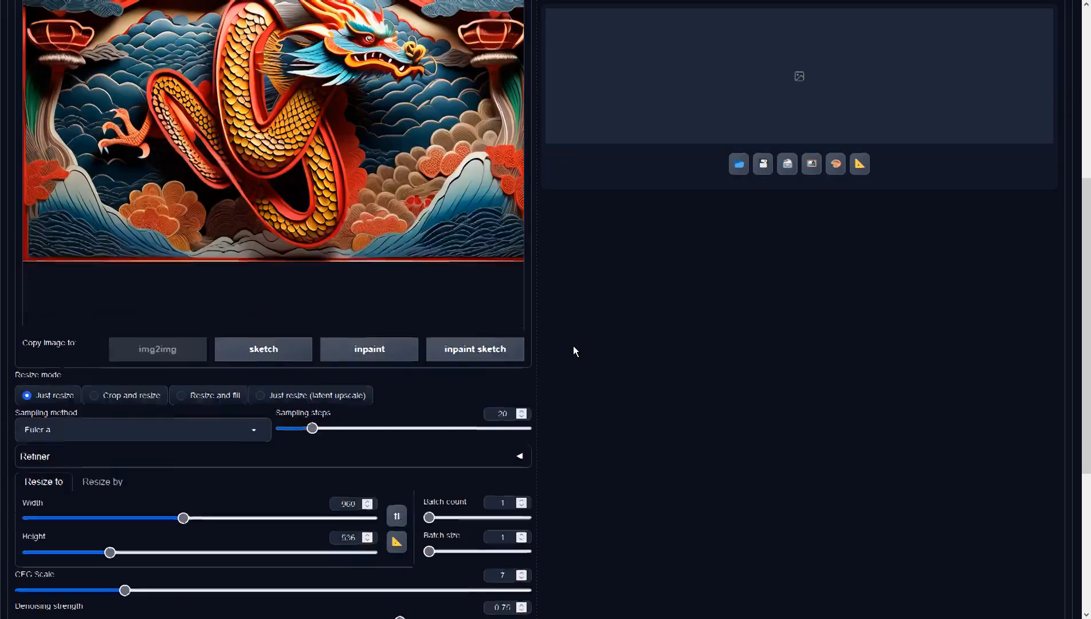
click(120, 432)
scroll(120, 431, up, 5)
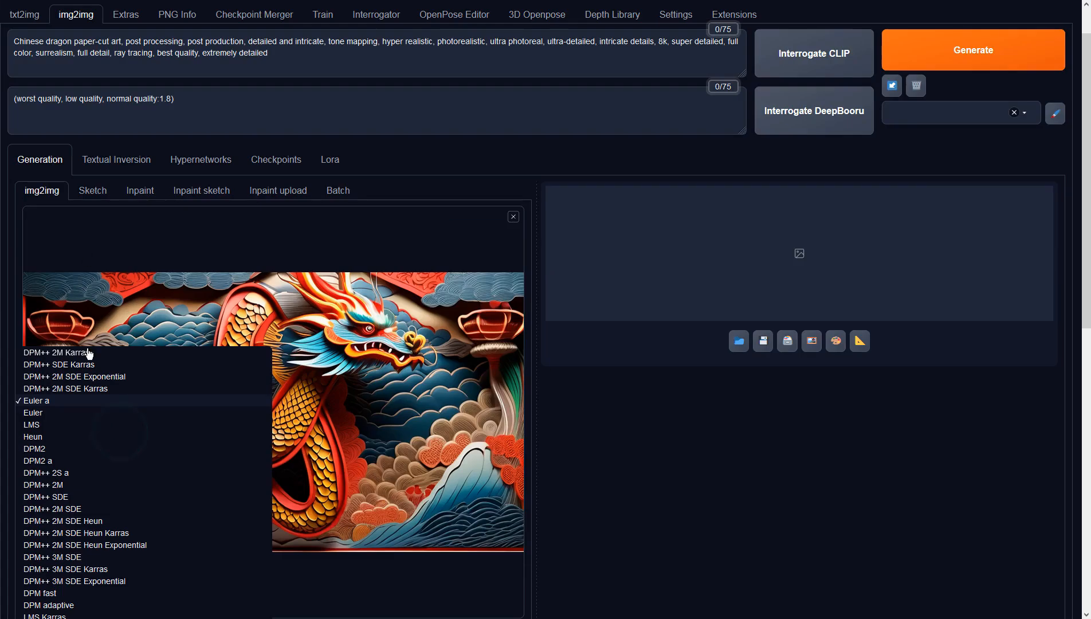
click(67, 354)
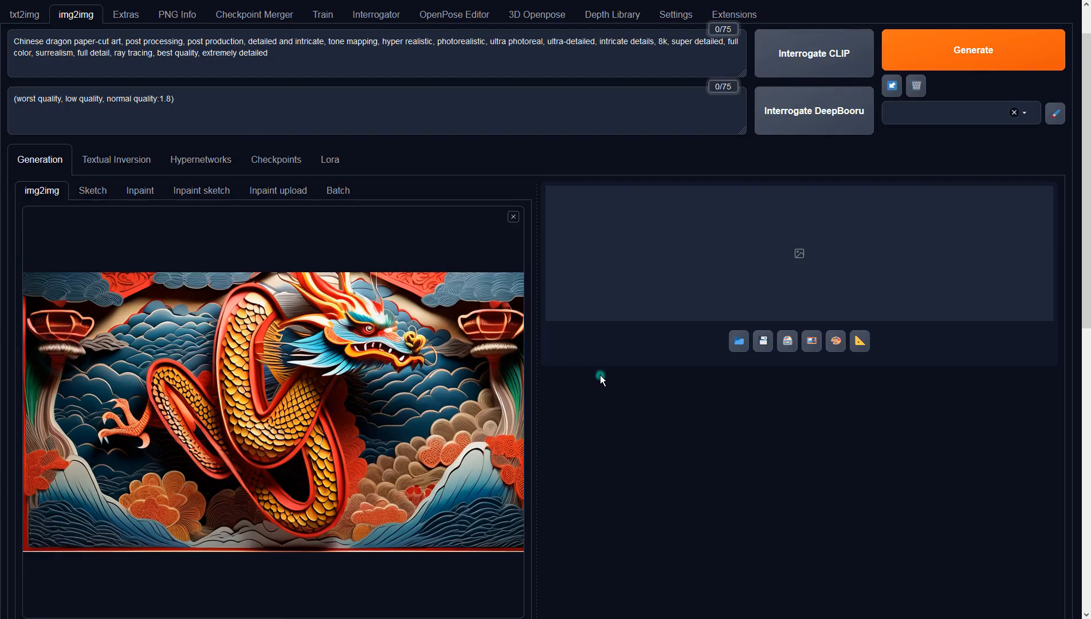
Step: Raise the img2img denoising strength to 0.9 and generate a variation of the dragon
scroll(600, 375, down, 9)
drag(400, 375, 475, 376)
click(604, 336)
scroll(605, 335, up, 10)
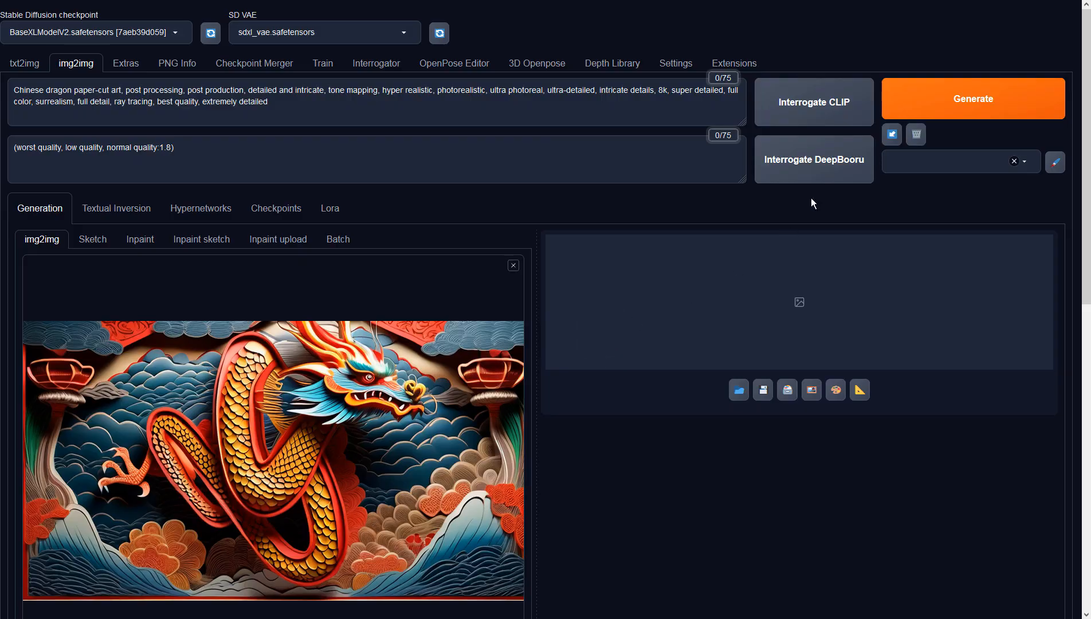
click(937, 108)
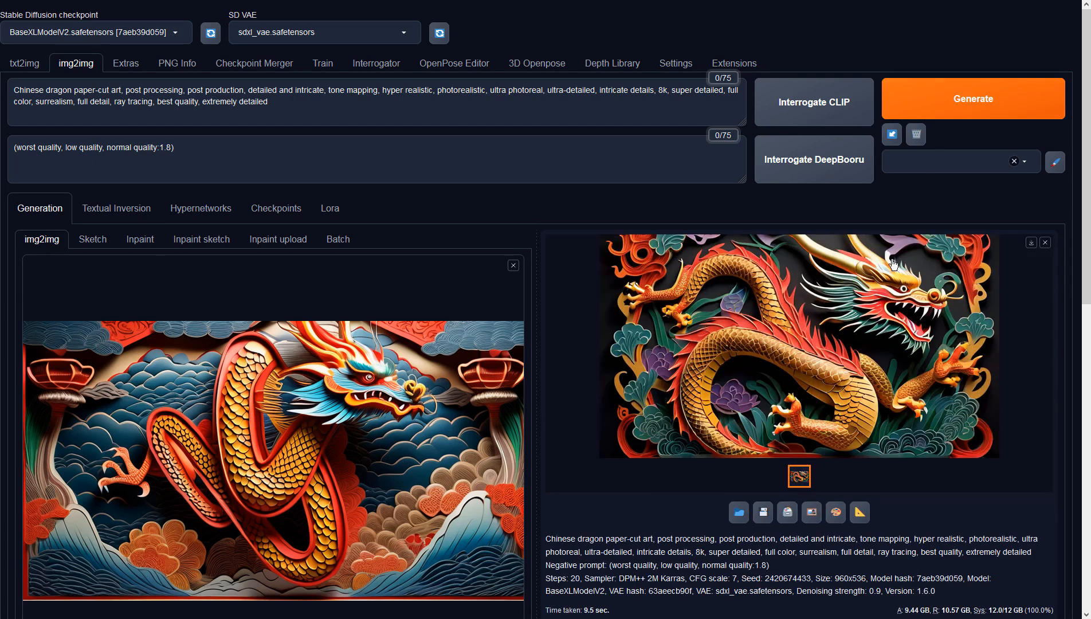
Step: View the gold dragon variation at full size, make it the img2img source, and generate a new image
click(887, 278)
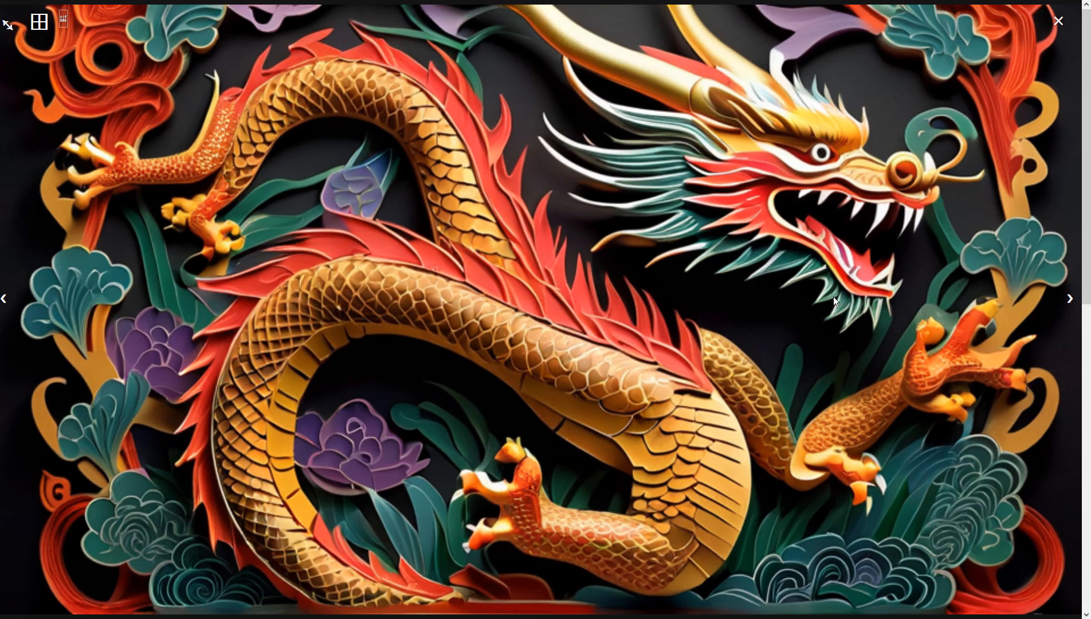
click(785, 306)
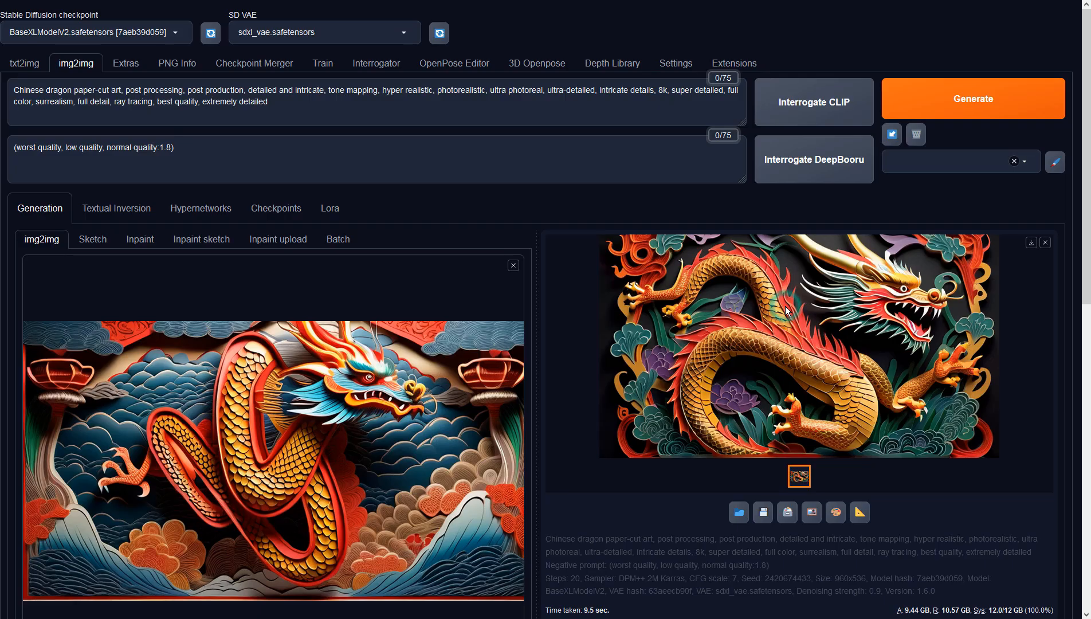
click(811, 512)
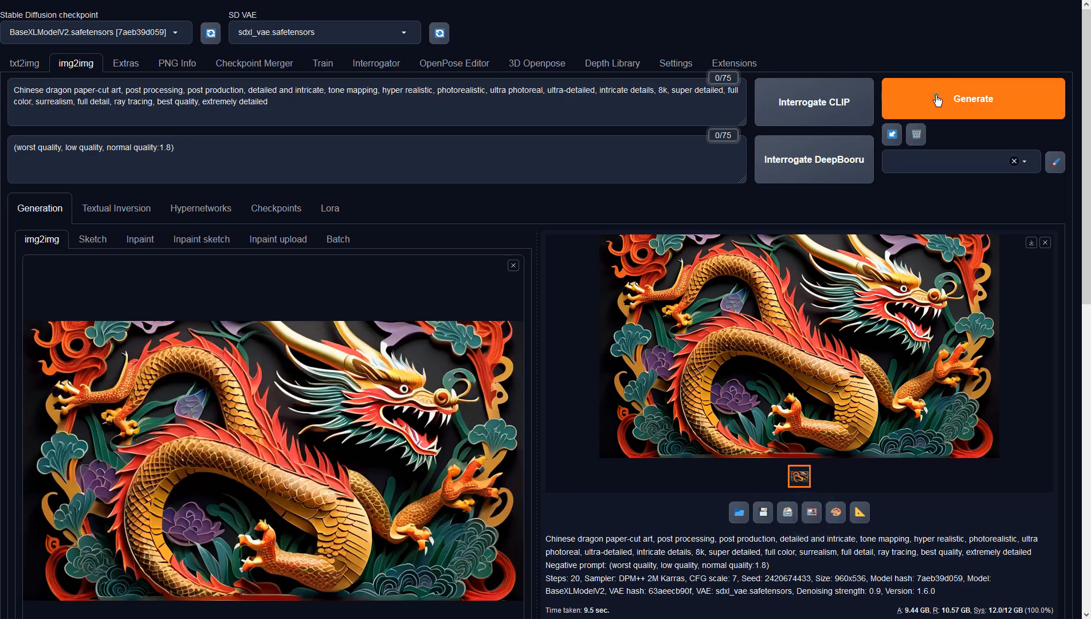
click(938, 101)
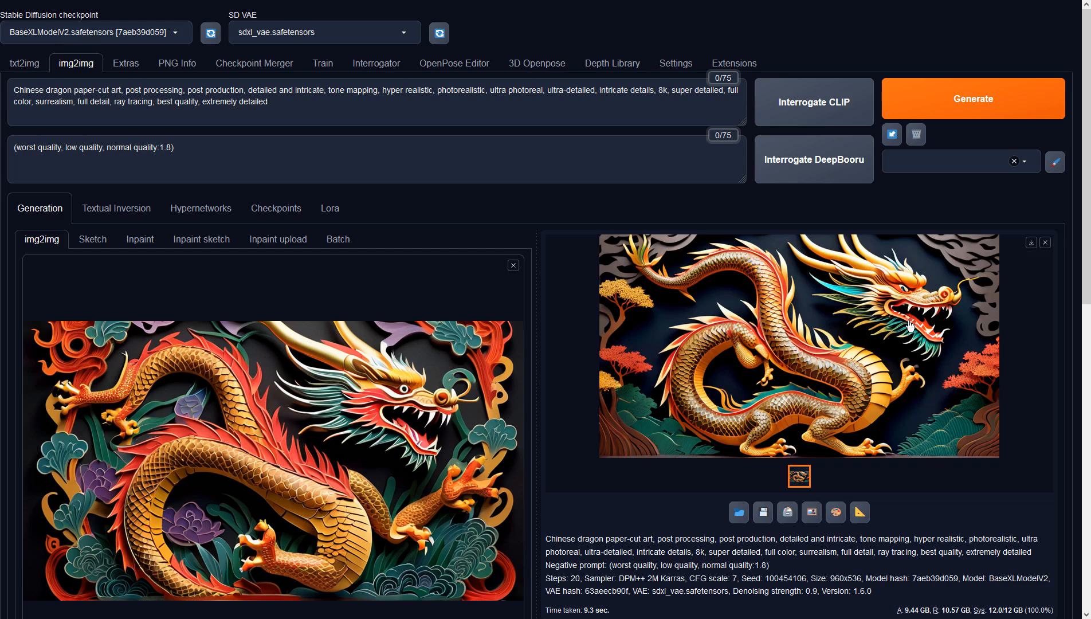
Step: Append ", disconnected head" to the negative prompt and generate another img2img variation
click(328, 147)
text(, di)
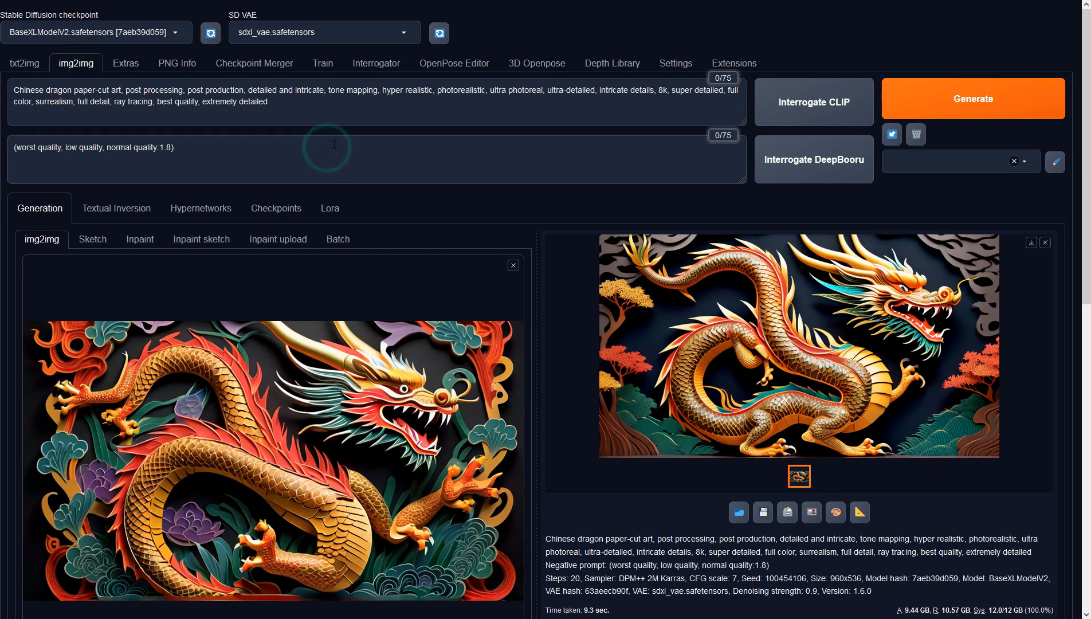
text(sconnected)
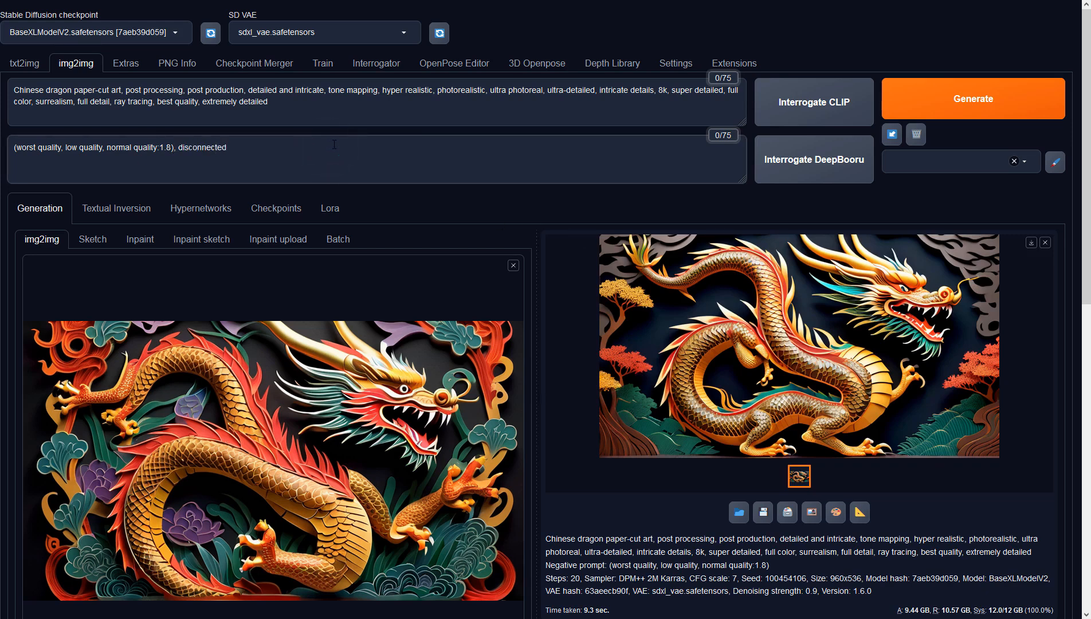
text( neck)
key(BackSpace)
key(BackSpace)
key(BackSpace)
key(BackSpace)
text(head)
click(916, 98)
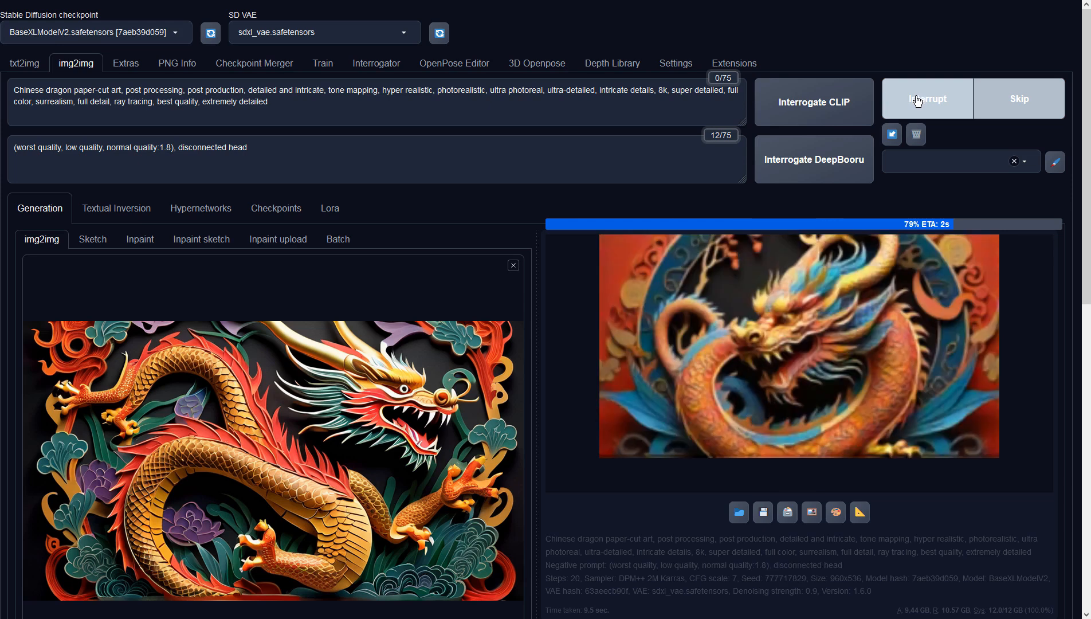
Step: View the coiled orange-and-blue dragon at full size, make it the img2img source, and generate a variation
click(843, 311)
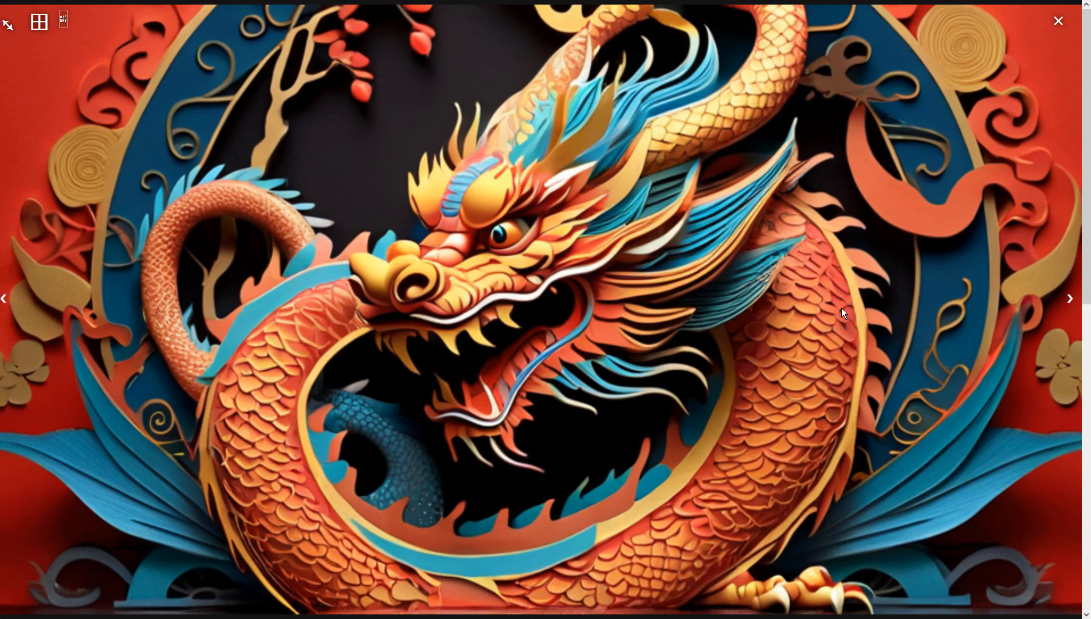
click(844, 313)
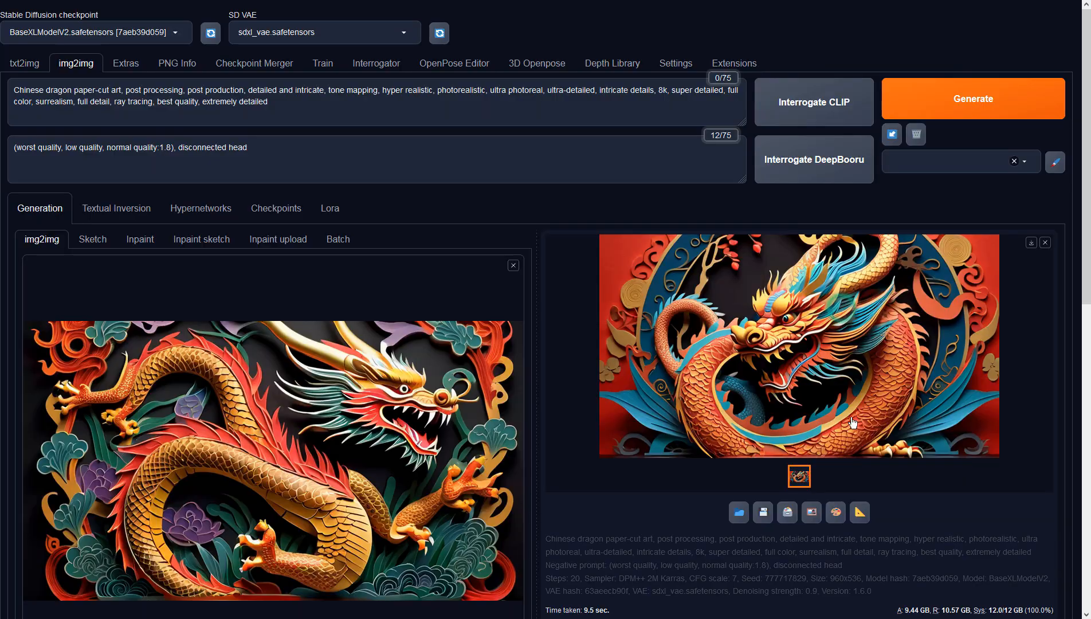
click(815, 505)
click(931, 102)
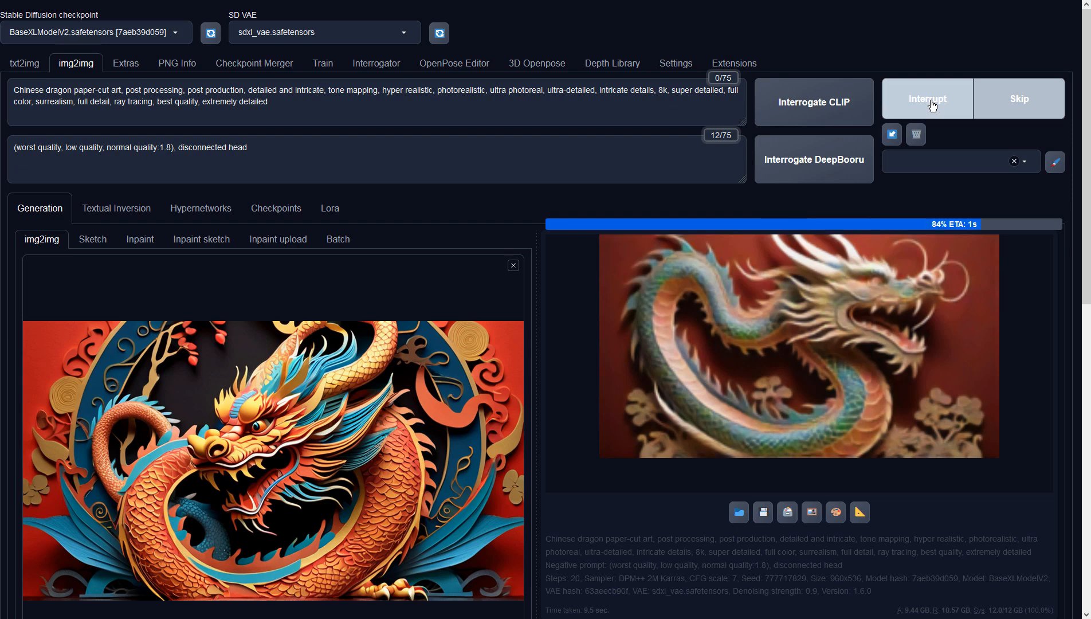
Step: Inspect the green dragon at full size and generate another variation from the same source image
click(895, 314)
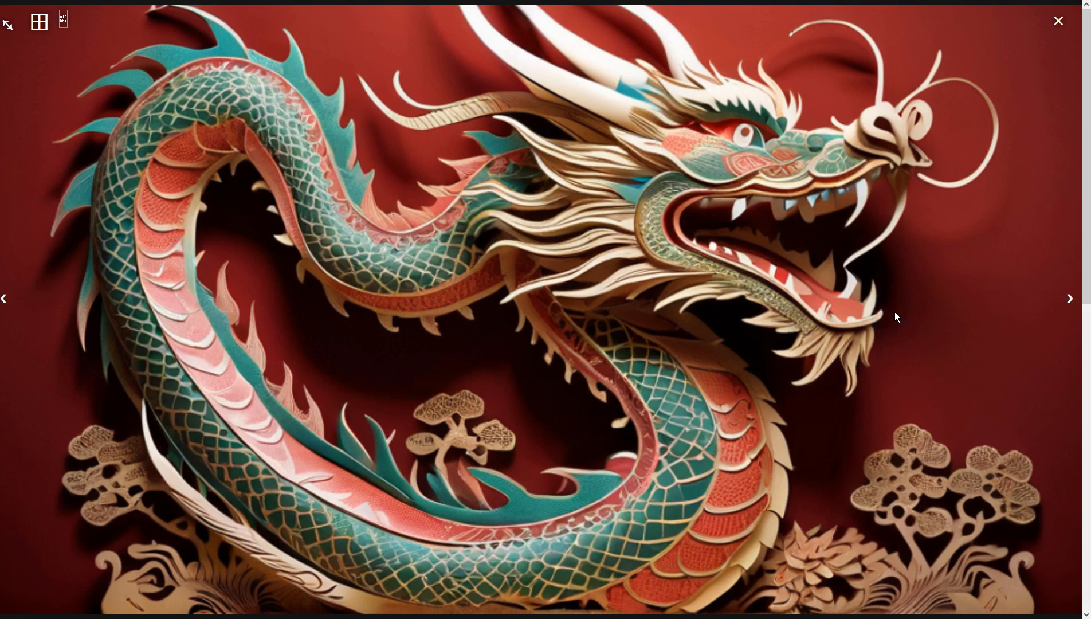
click(896, 312)
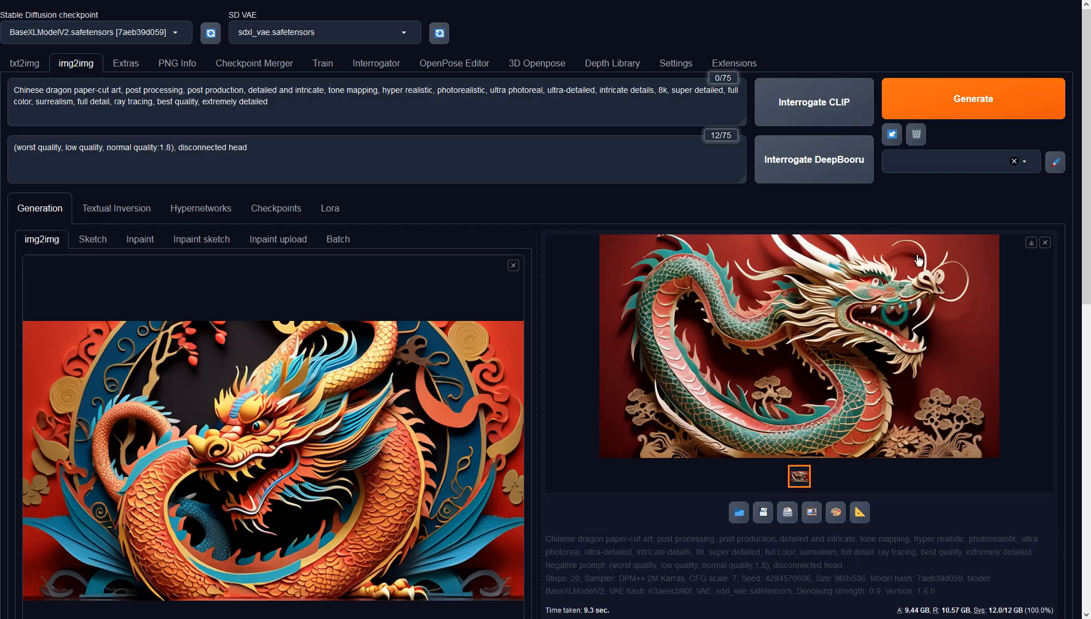
click(949, 115)
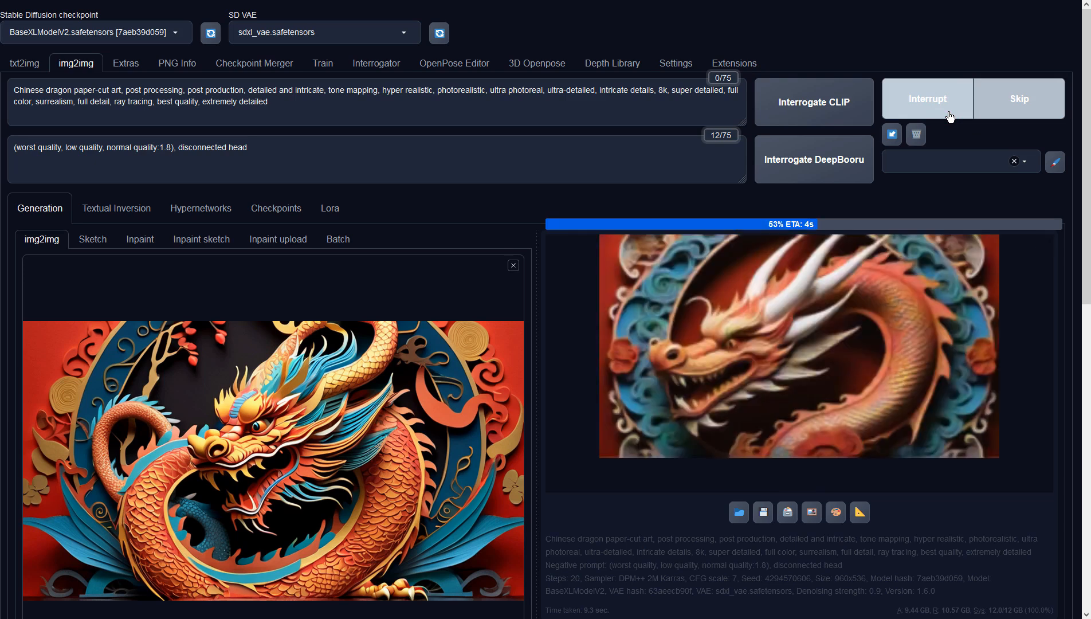
Step: View the red dragon with white horns at full size, make it the img2img source, and generate a variation
click(929, 274)
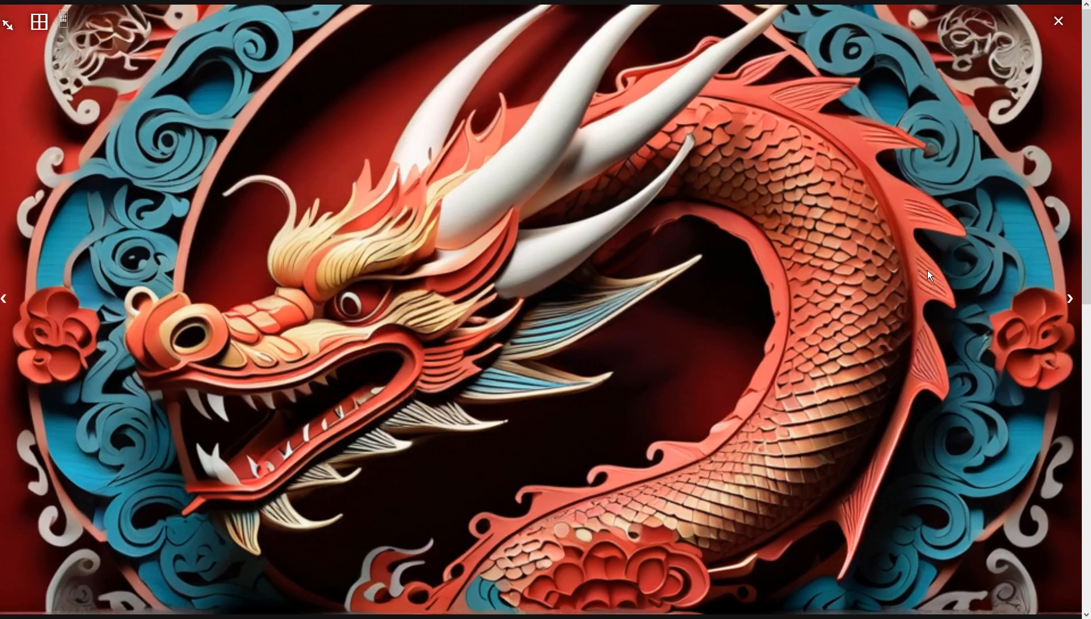
click(927, 271)
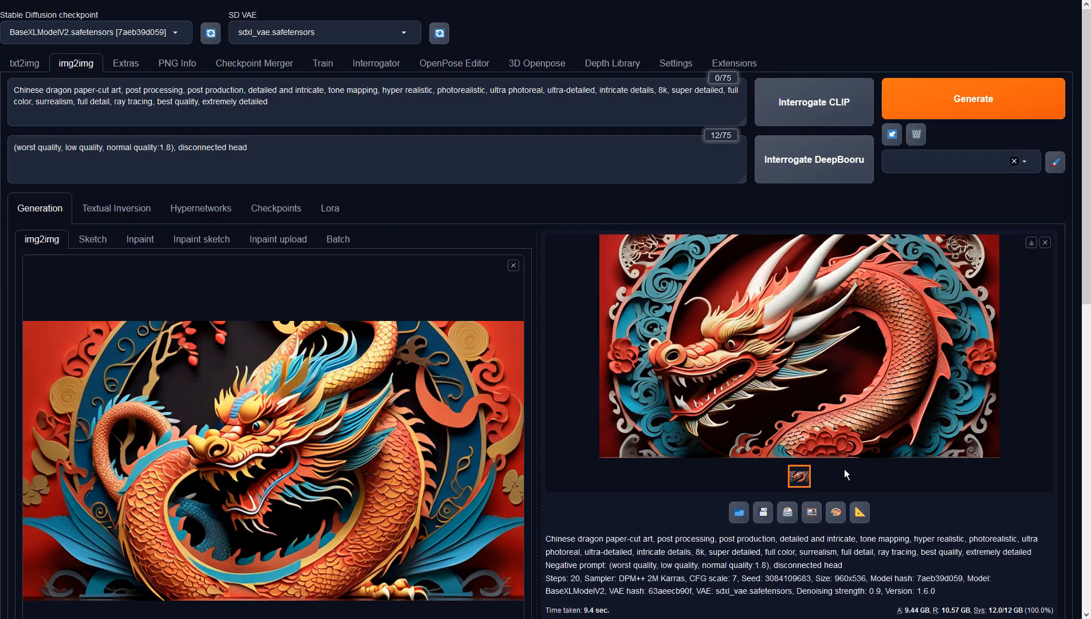
click(811, 511)
click(944, 114)
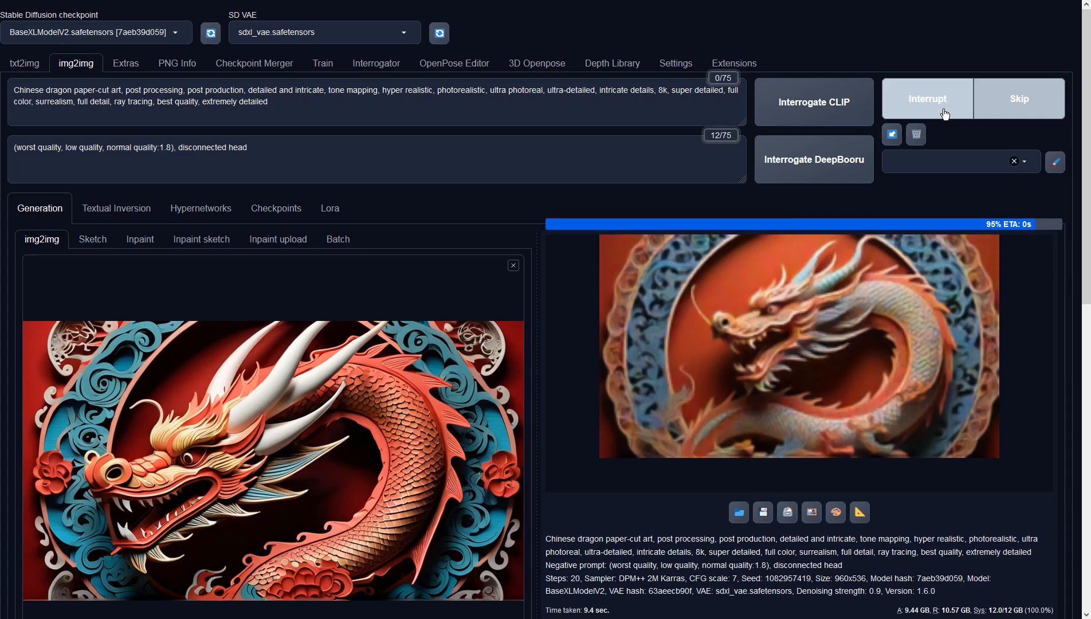
Step: View the blue-horned dragon at full size, make it the img2img source, and generate a variation
click(916, 282)
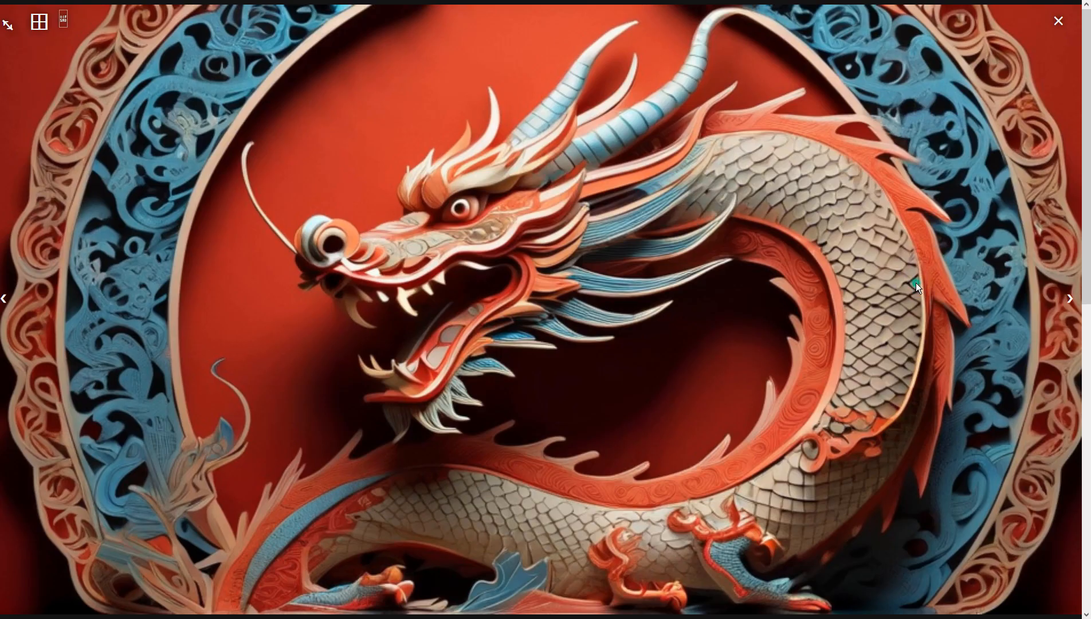
click(916, 282)
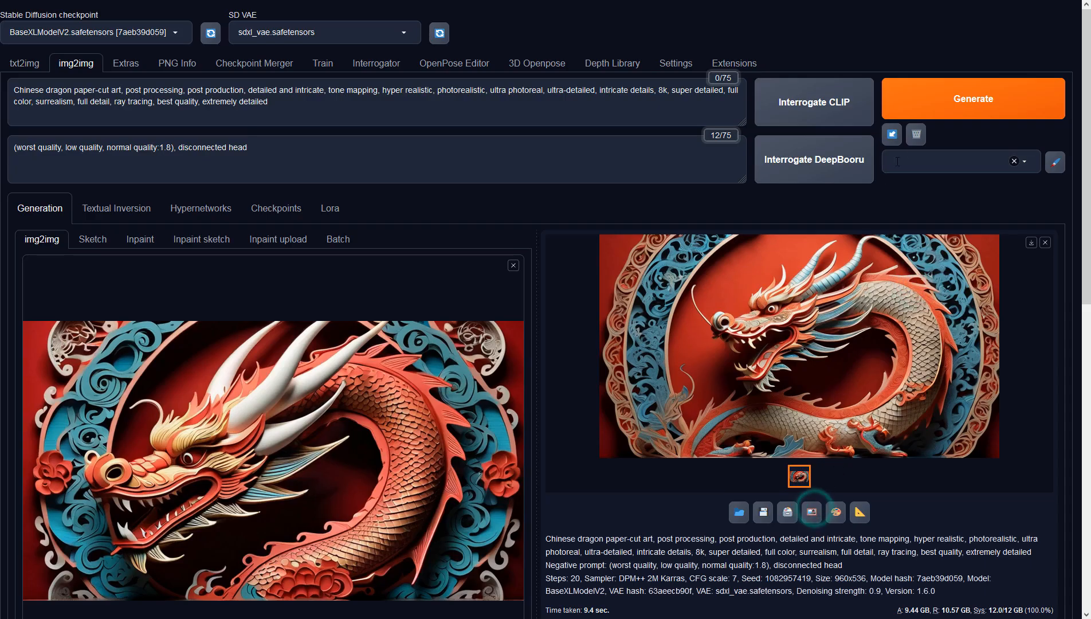
click(812, 511)
click(932, 117)
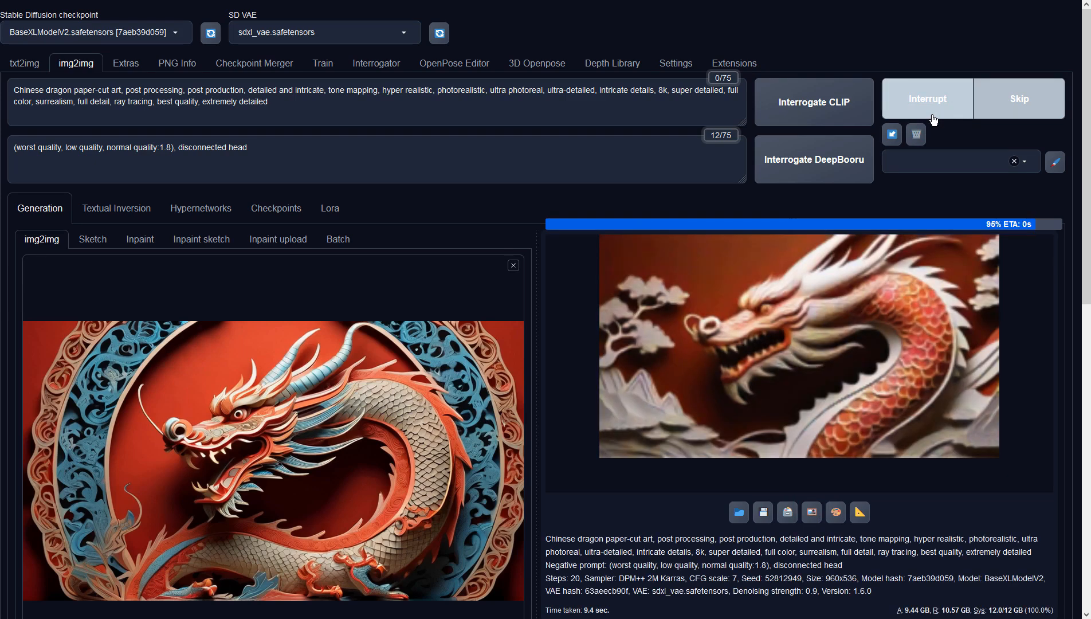
Step: View the red-scaled dragon with the white mane at full size, make it the img2img source, and generate a variation
click(866, 301)
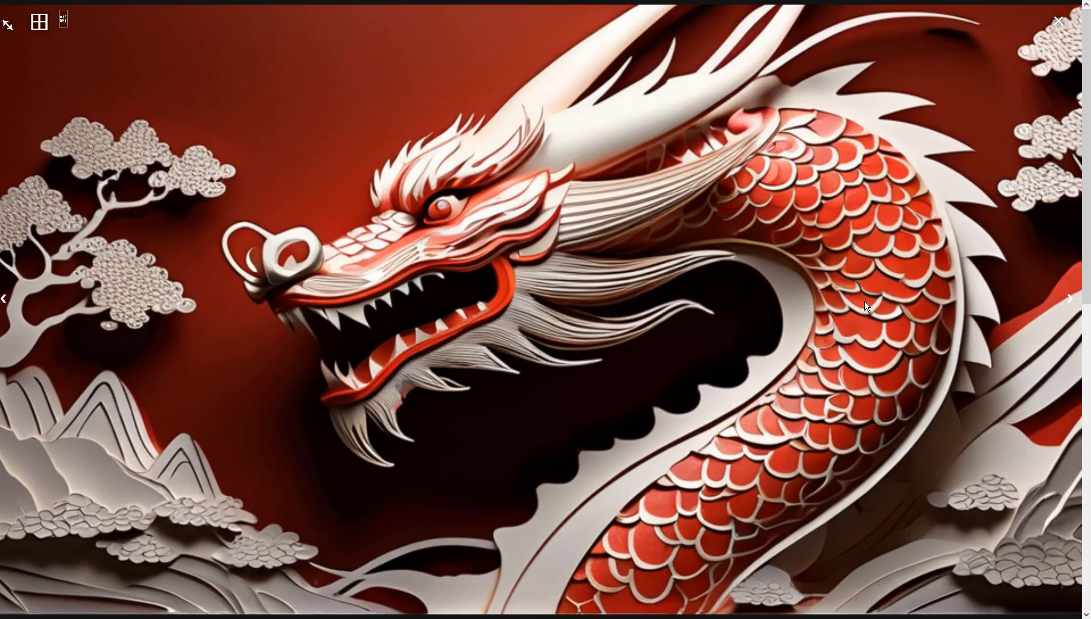
click(865, 301)
click(812, 512)
click(960, 107)
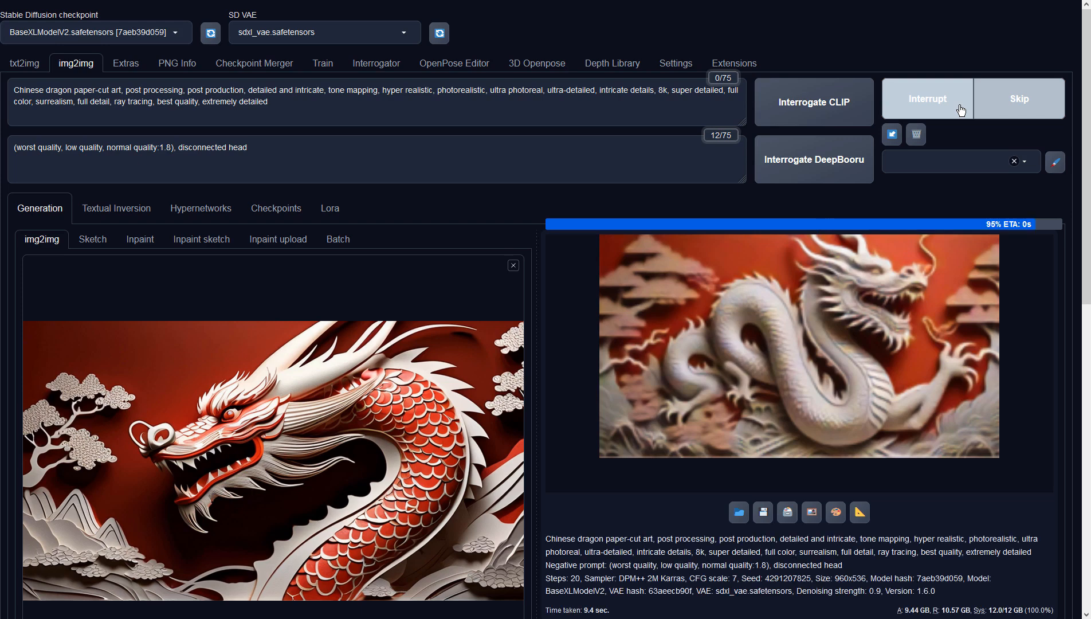
Step: Inspect the white dragon at full size, generate another variation from the same source, and open that result at full size
click(908, 302)
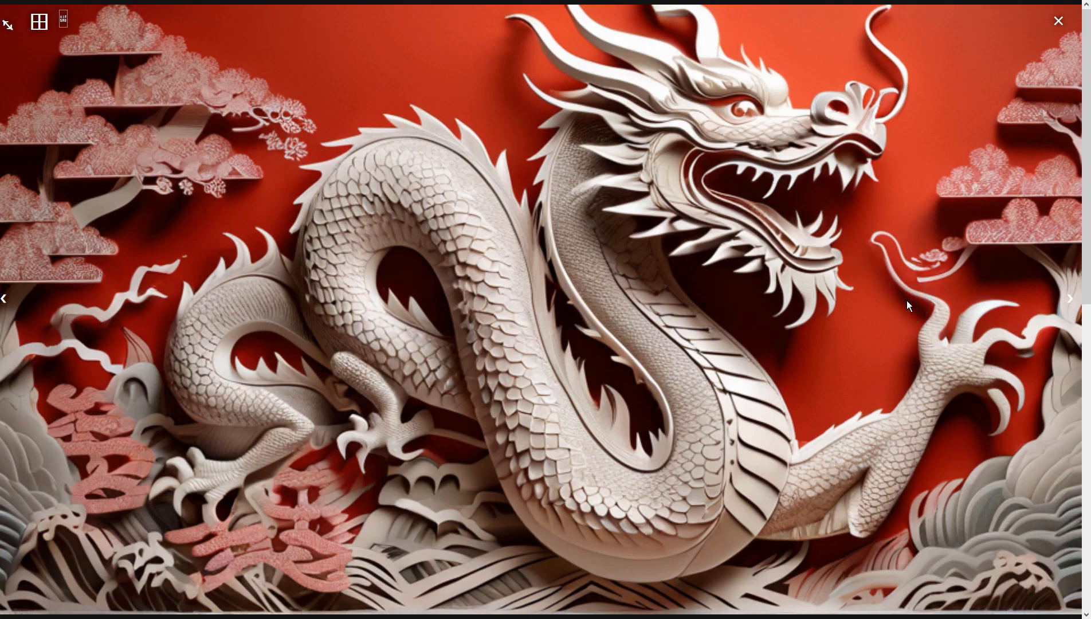
click(907, 300)
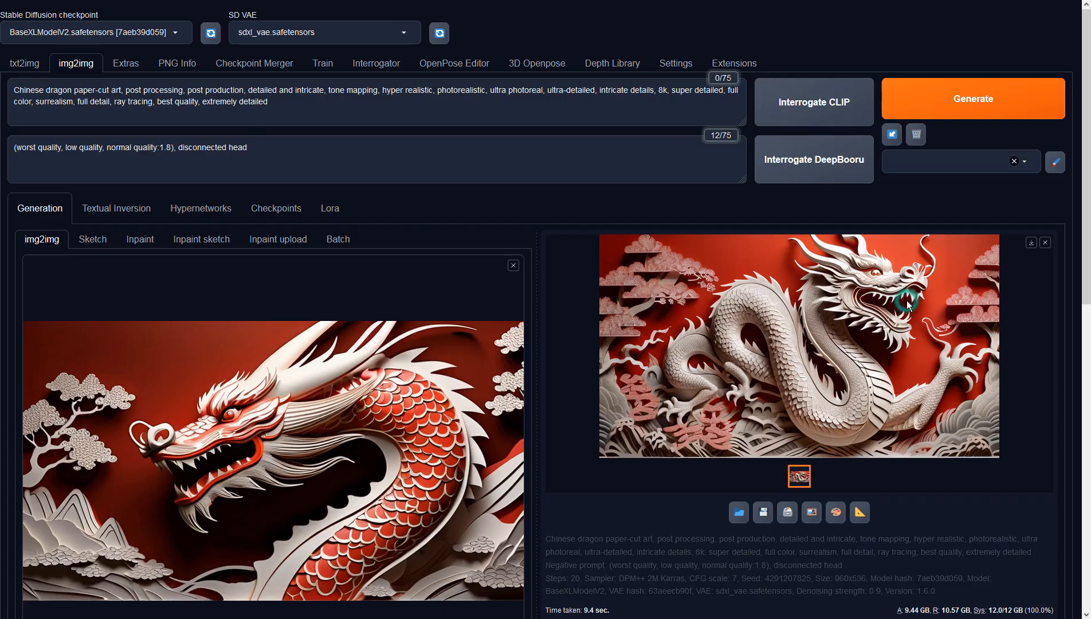
click(936, 105)
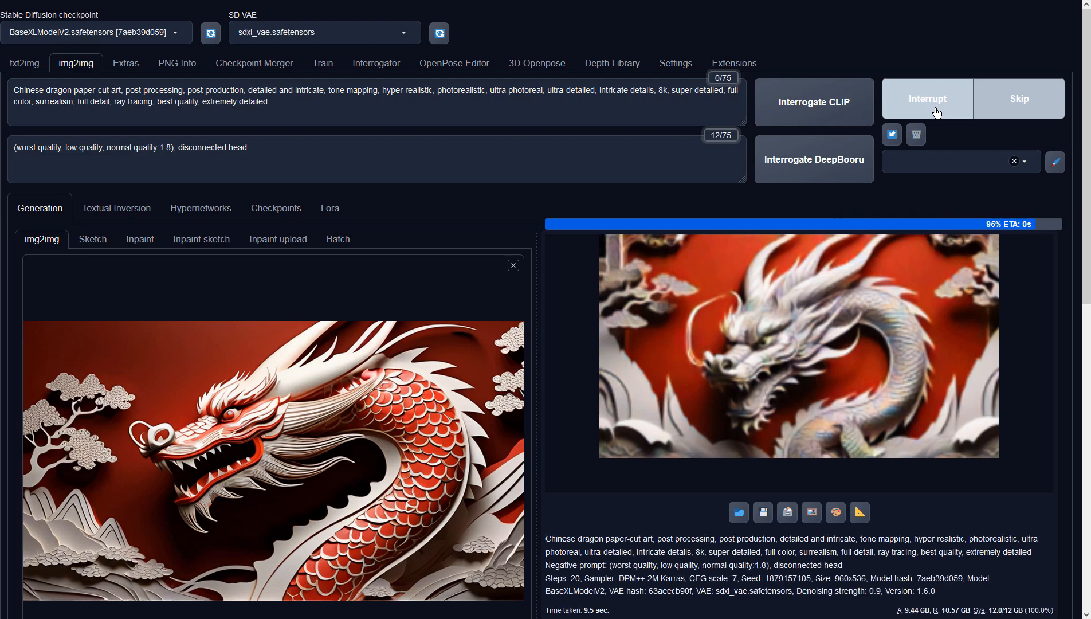
click(832, 286)
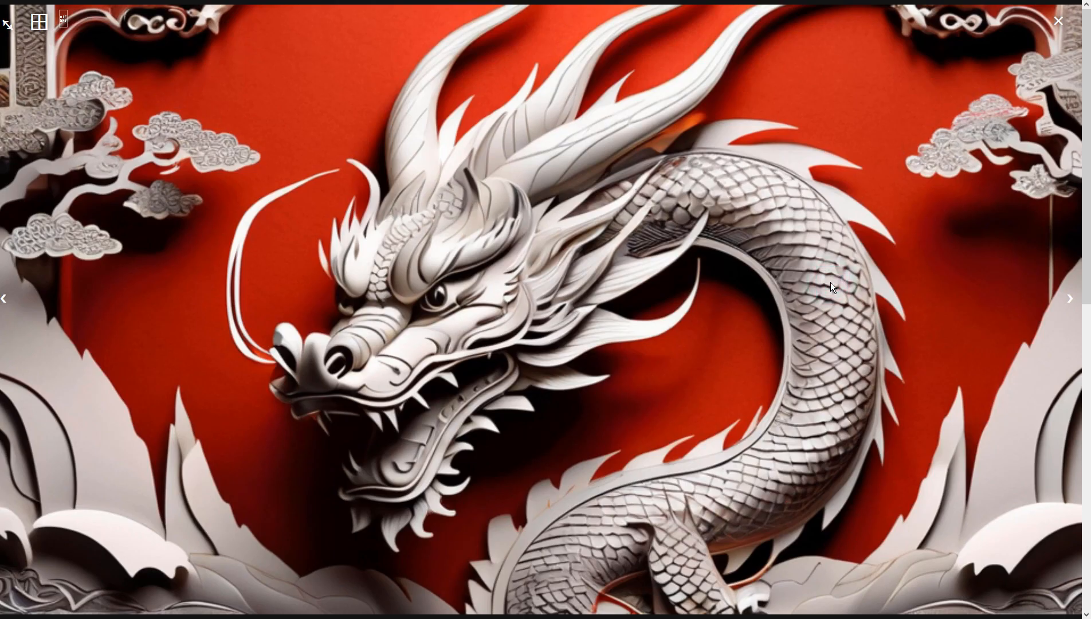